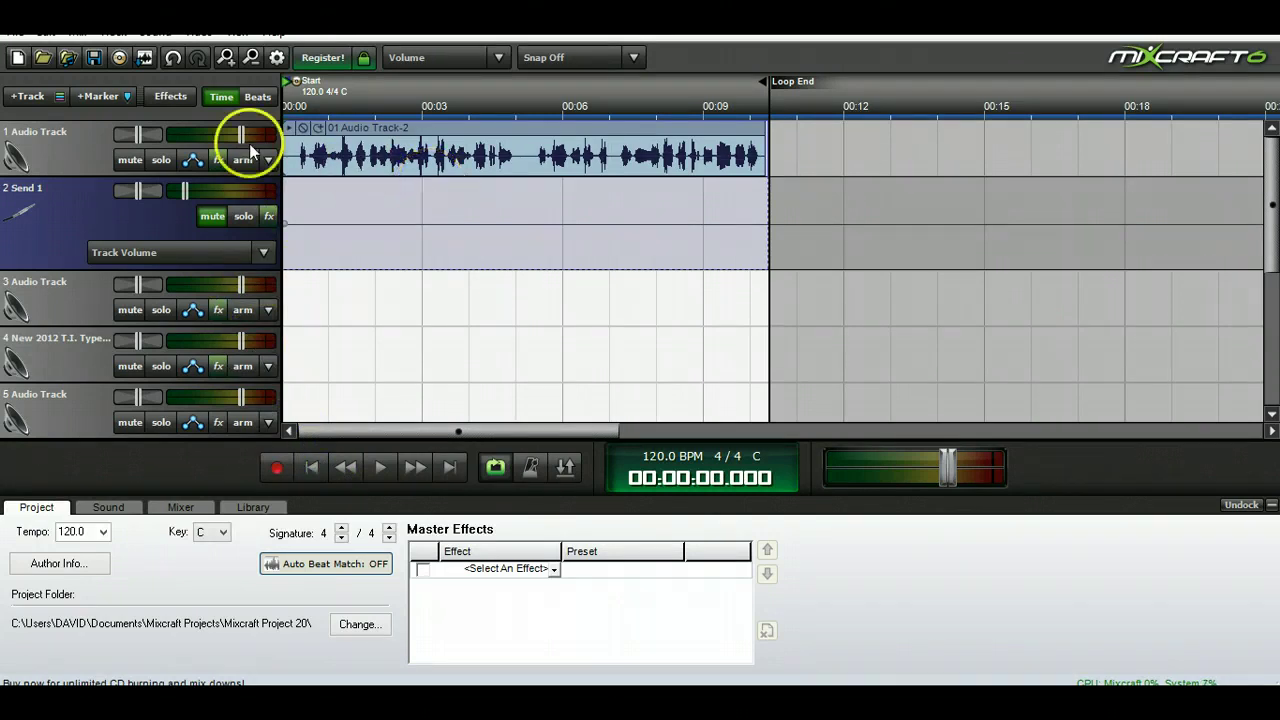
Play the vocal on track 1 without its effects, then stop and return to the beginning.
mouse_move(363, 190)
click(219, 160)
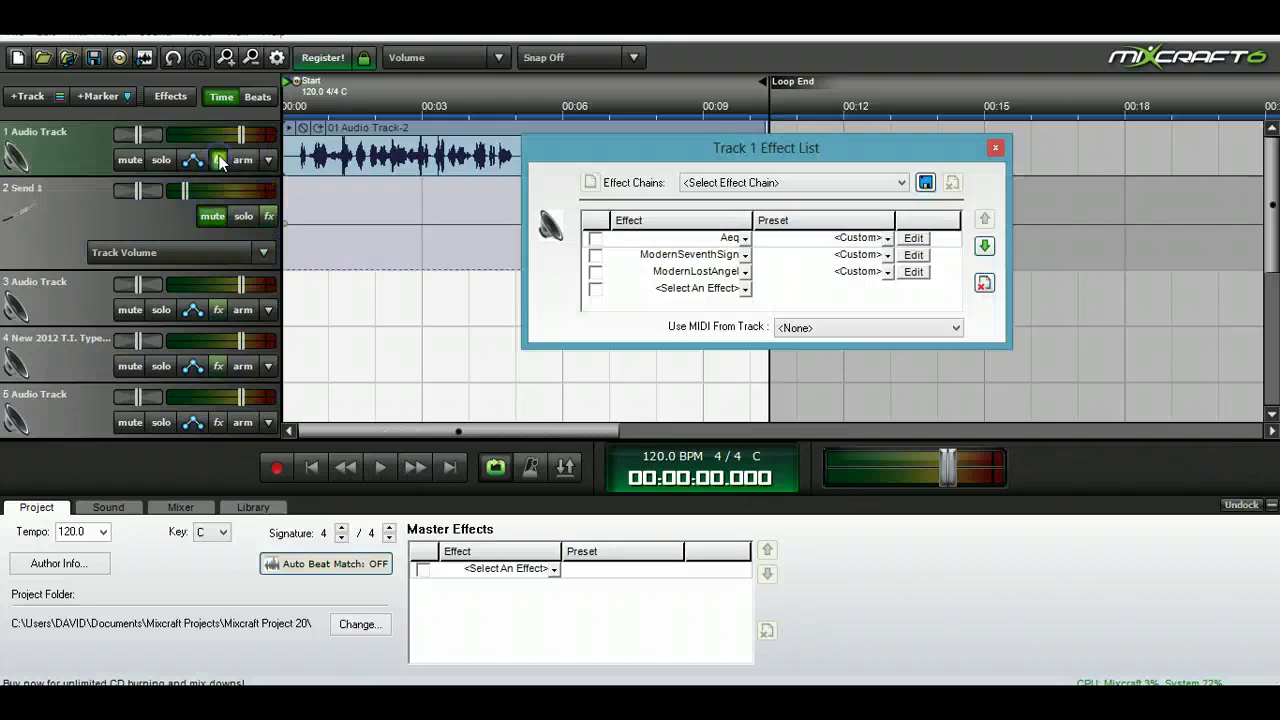
click(221, 163)
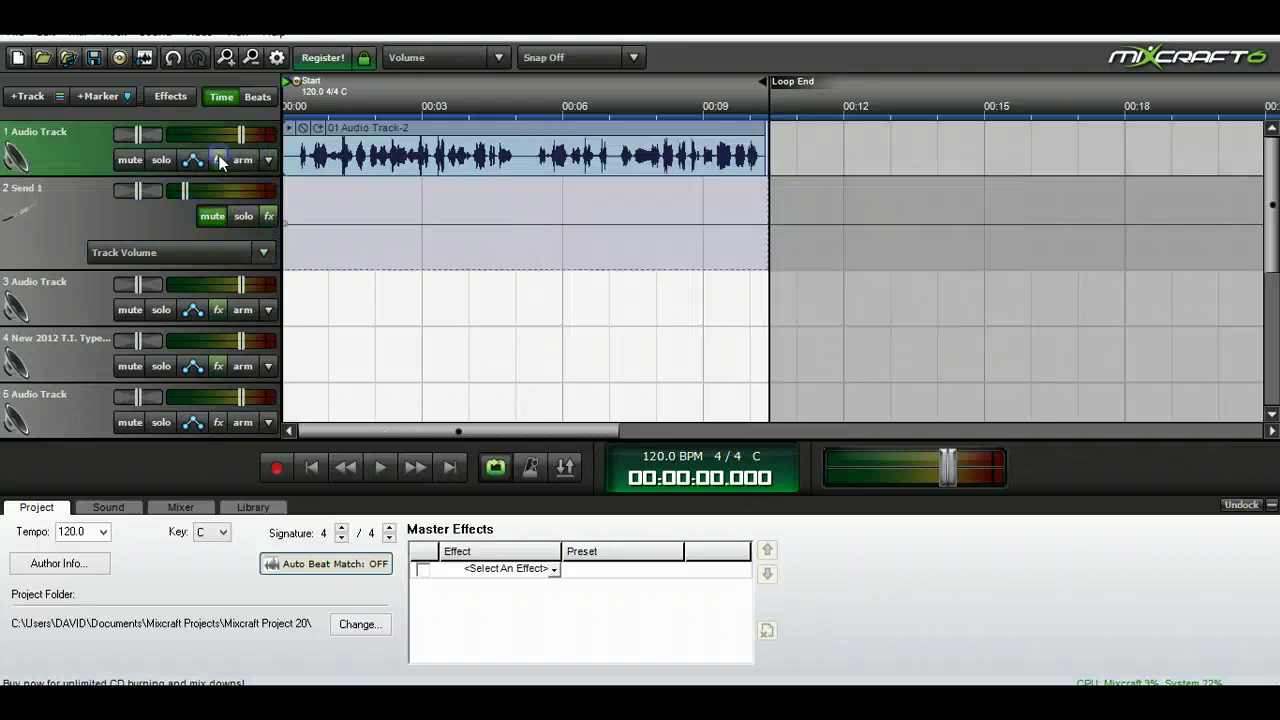
click(380, 467)
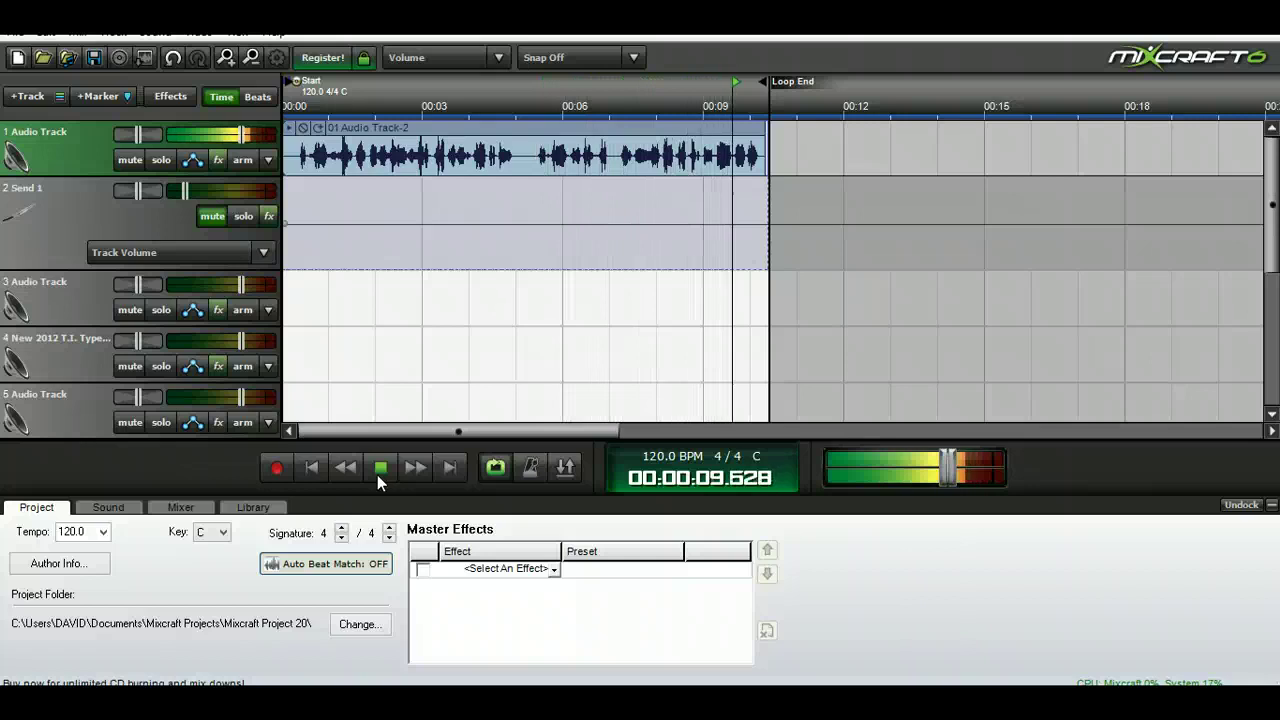
click(378, 477)
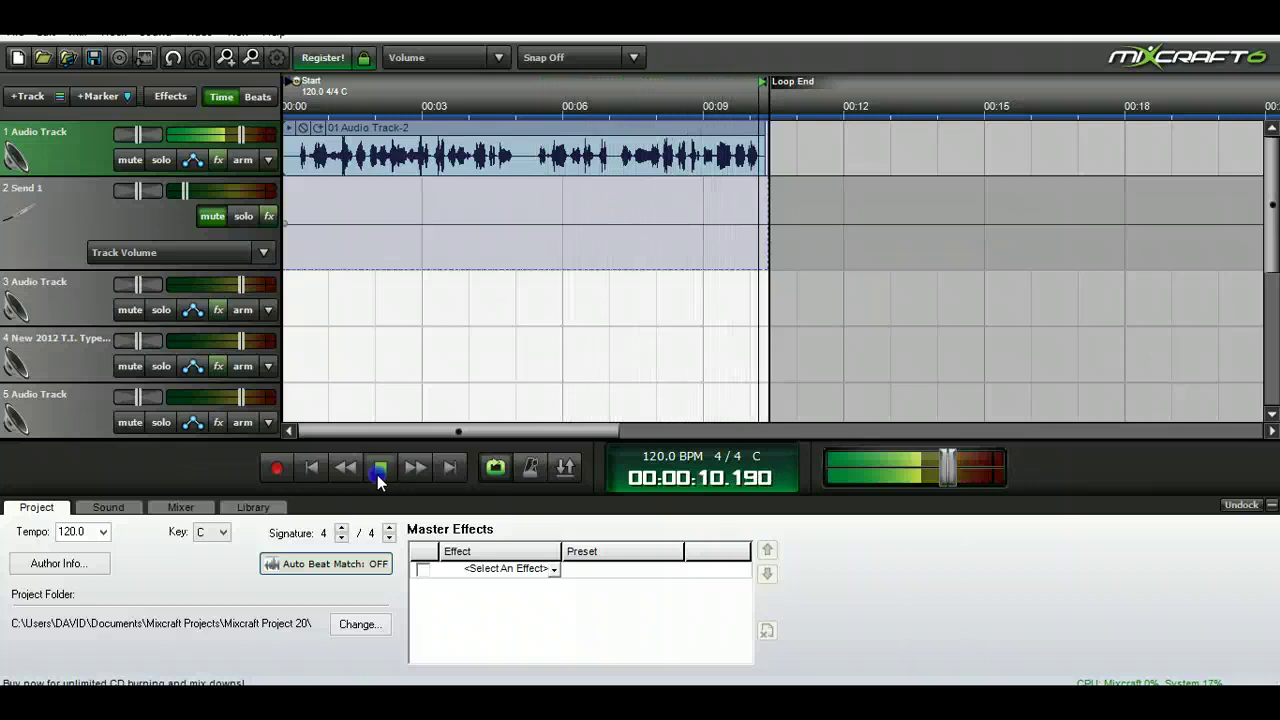
click(310, 470)
Enable the Aeq equalizer in track 1's effect list and open its settings.
click(218, 160)
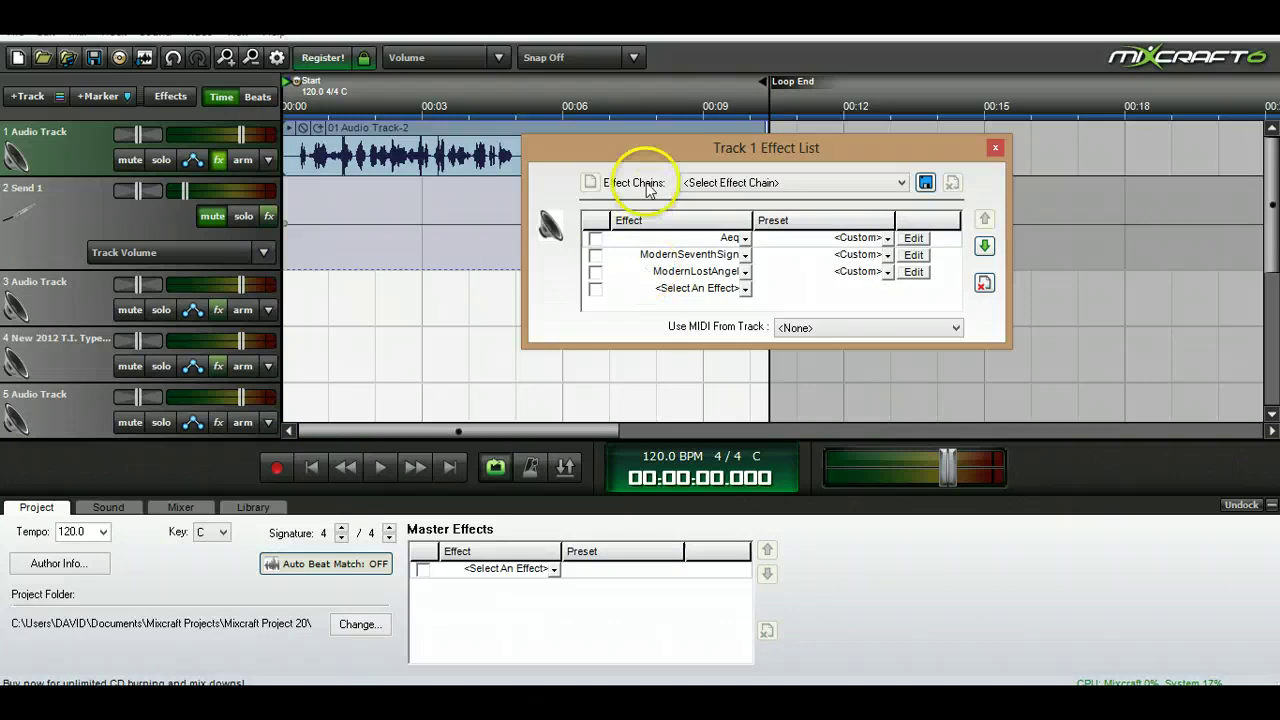
drag(646, 149, 430, 204)
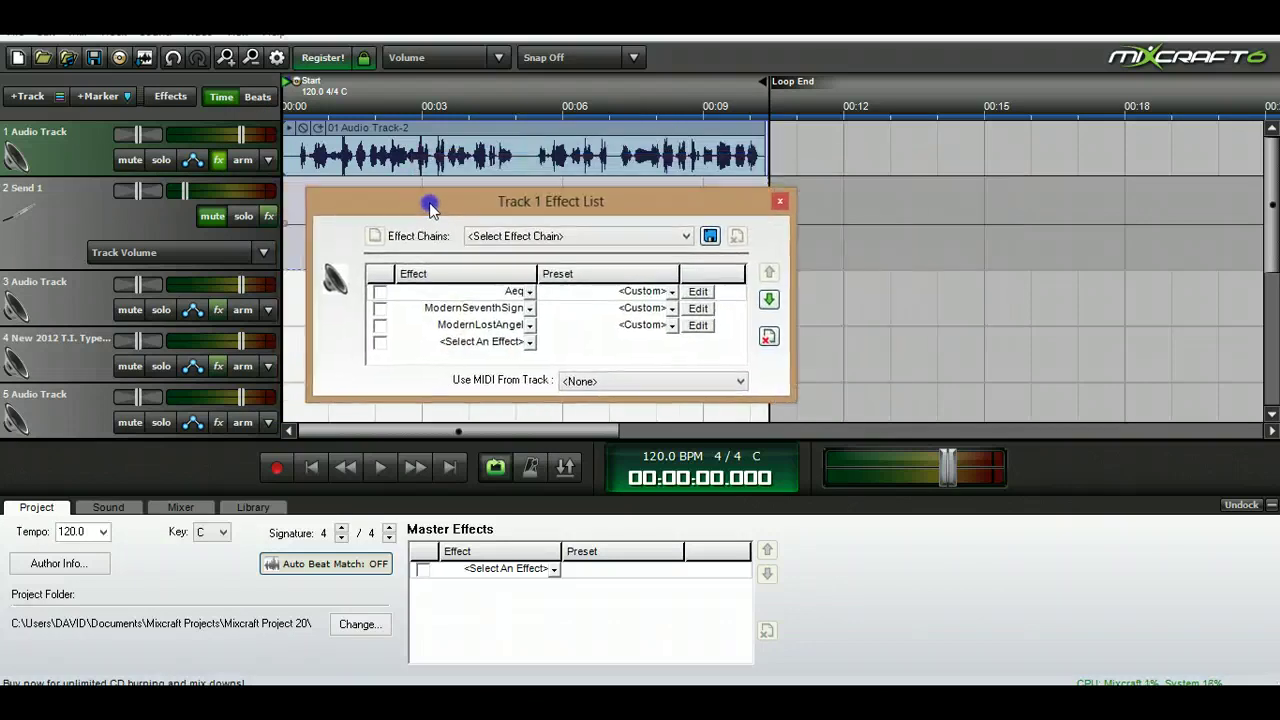
click(382, 294)
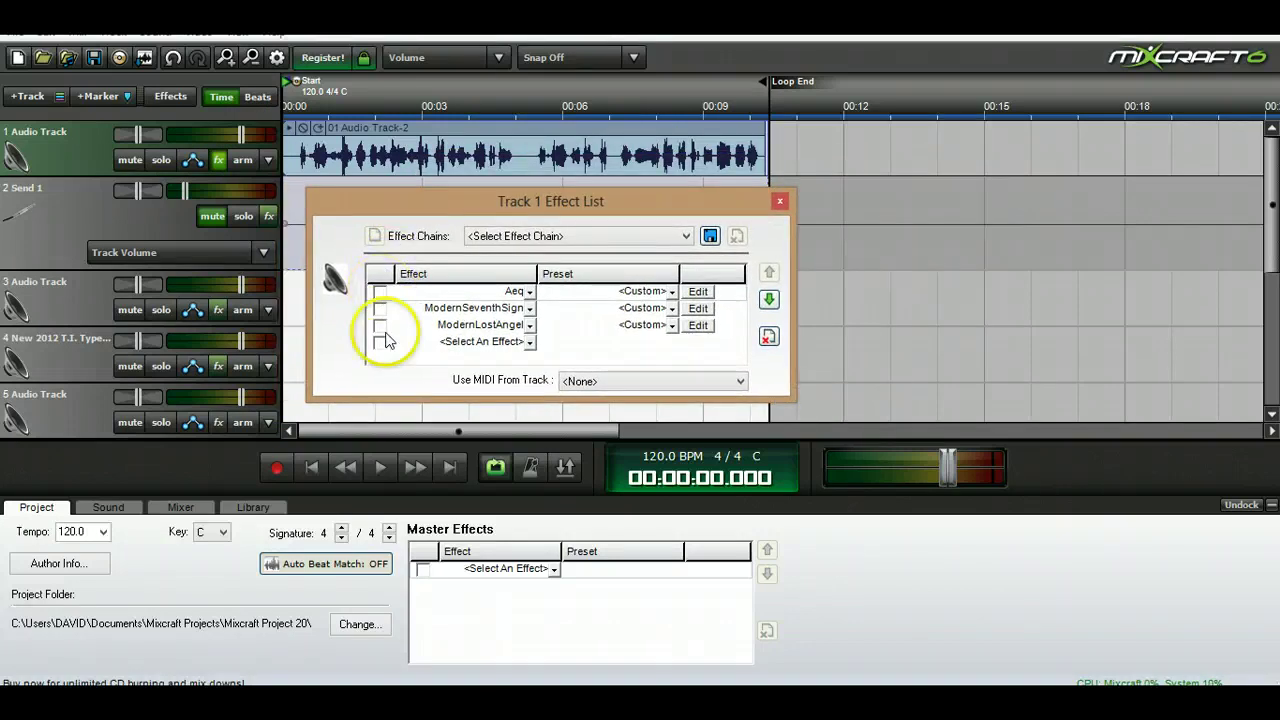
click(460, 322)
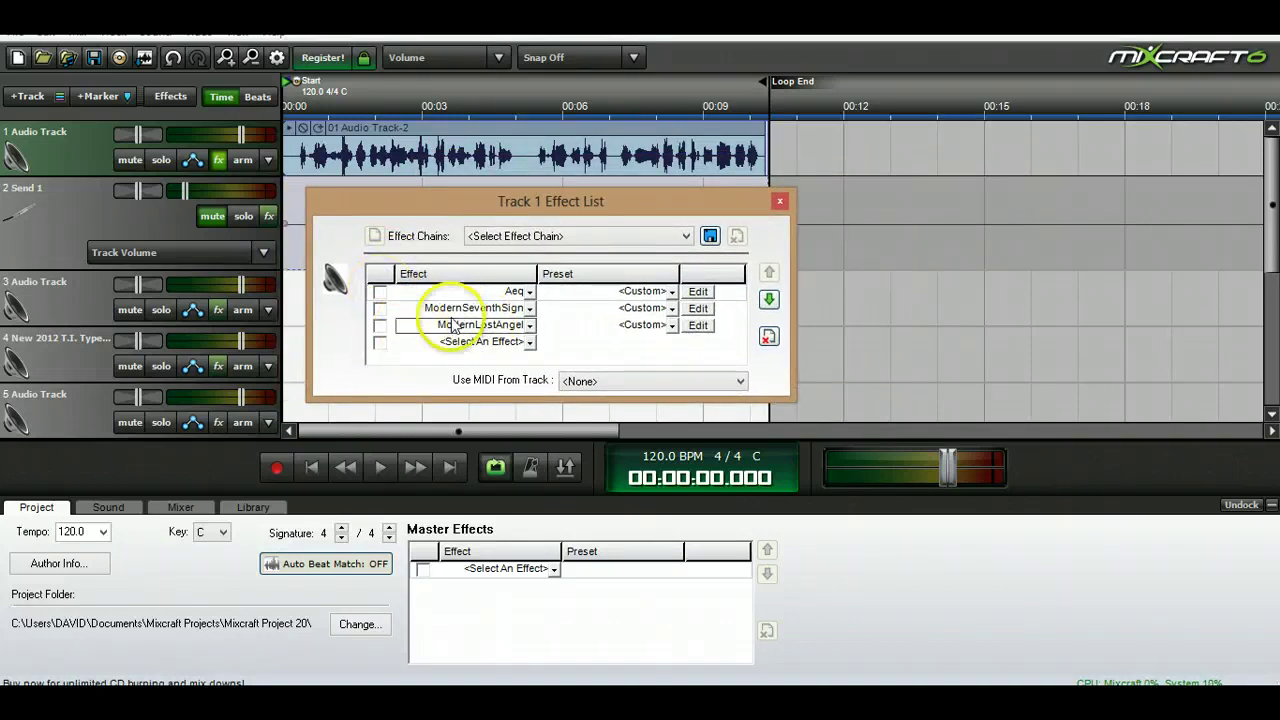
click(379, 292)
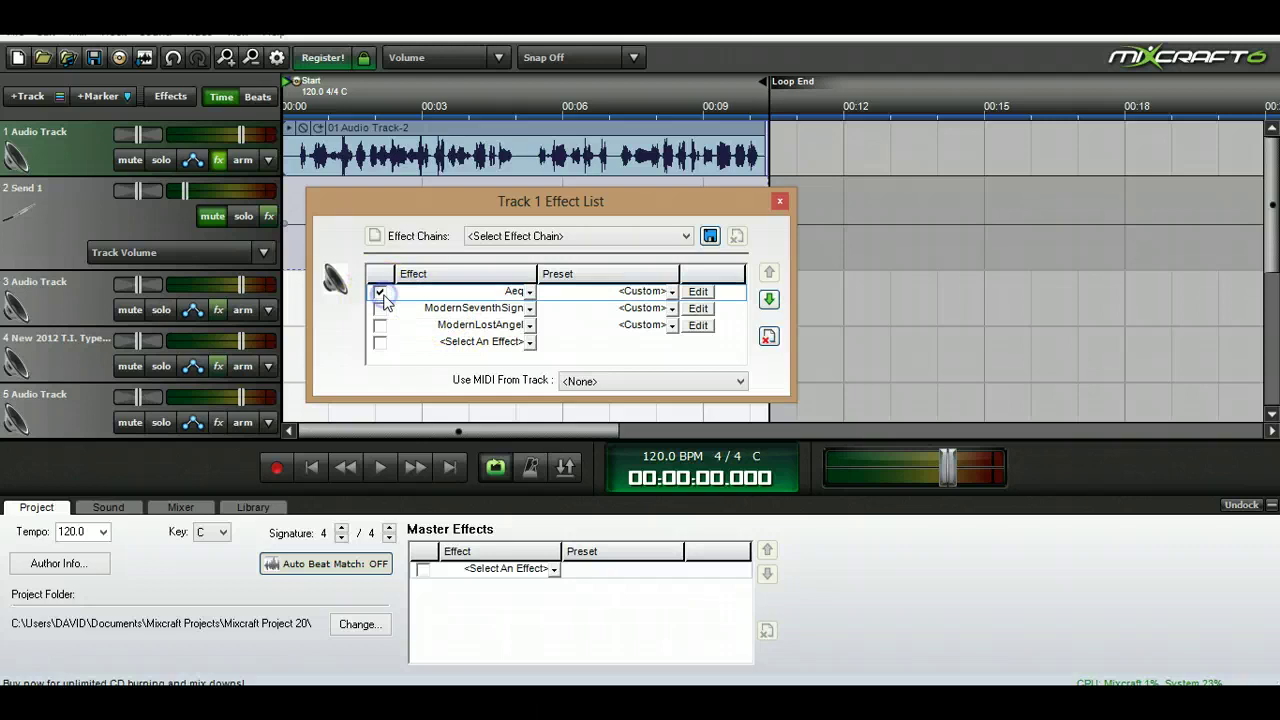
click(698, 291)
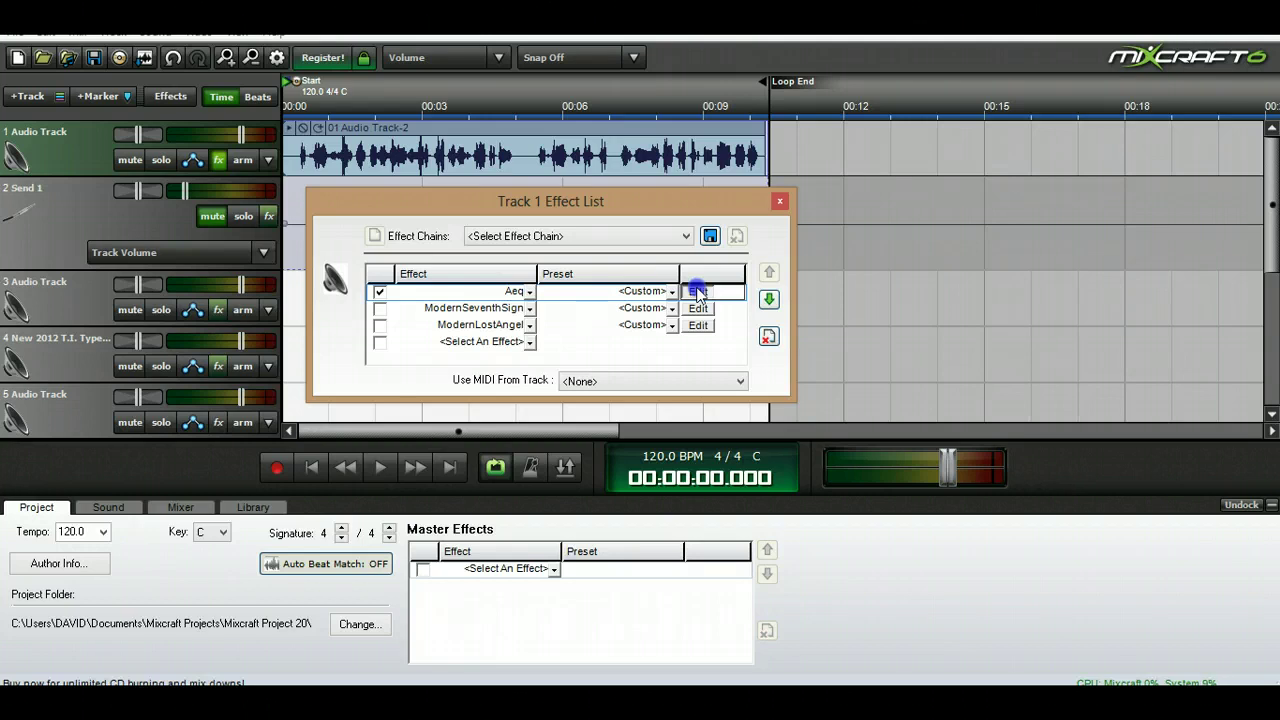
click(698, 291)
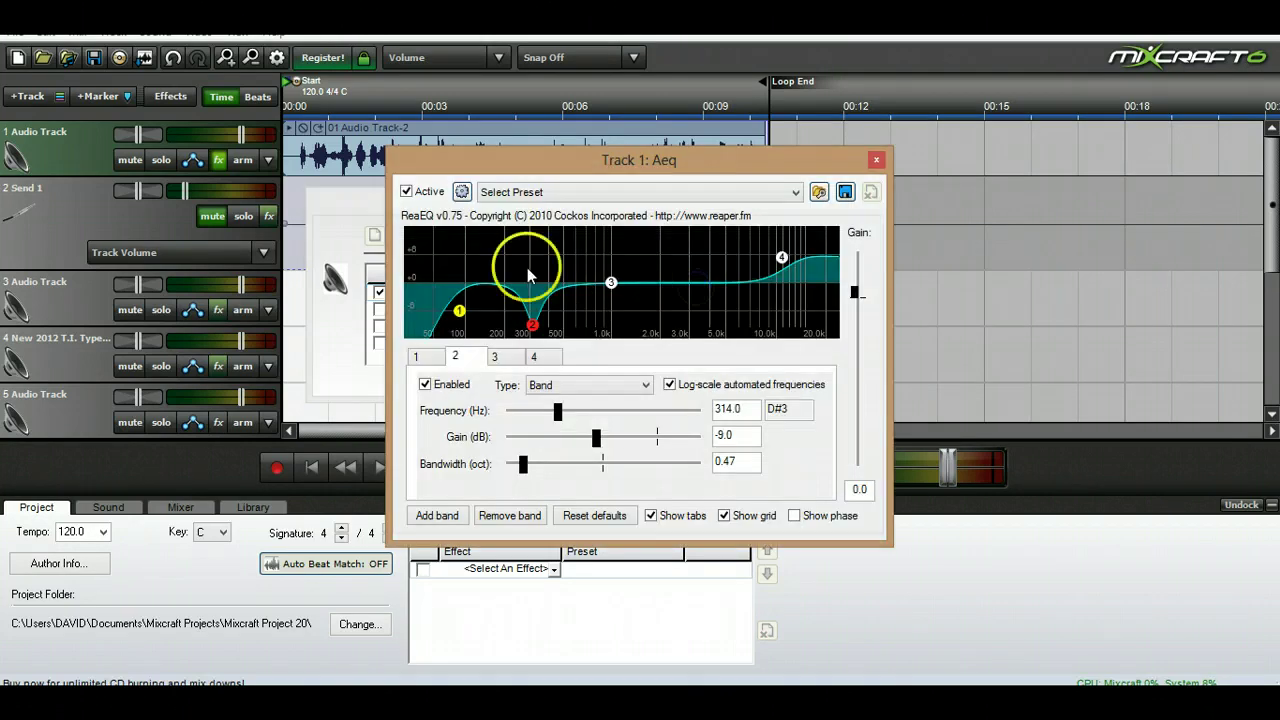
Lower the high-pass frequency of equalizer band 1 to 85.1 Hz.
click(457, 313)
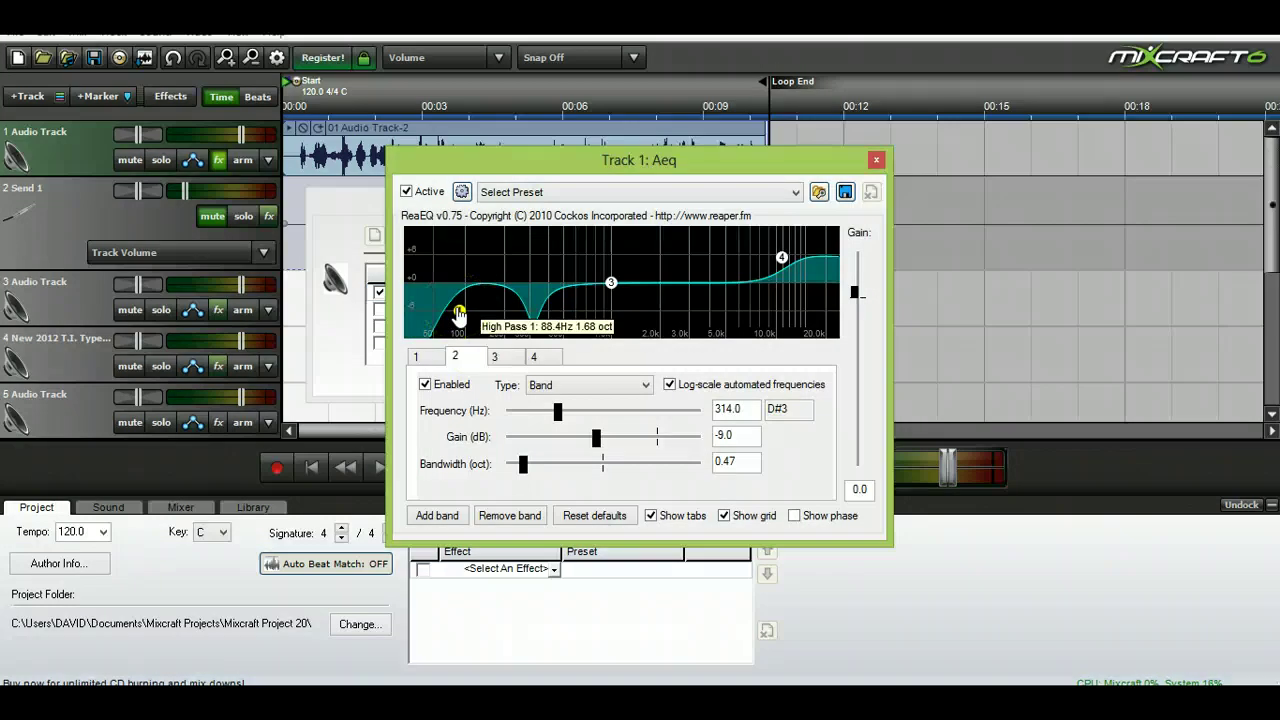
click(458, 314)
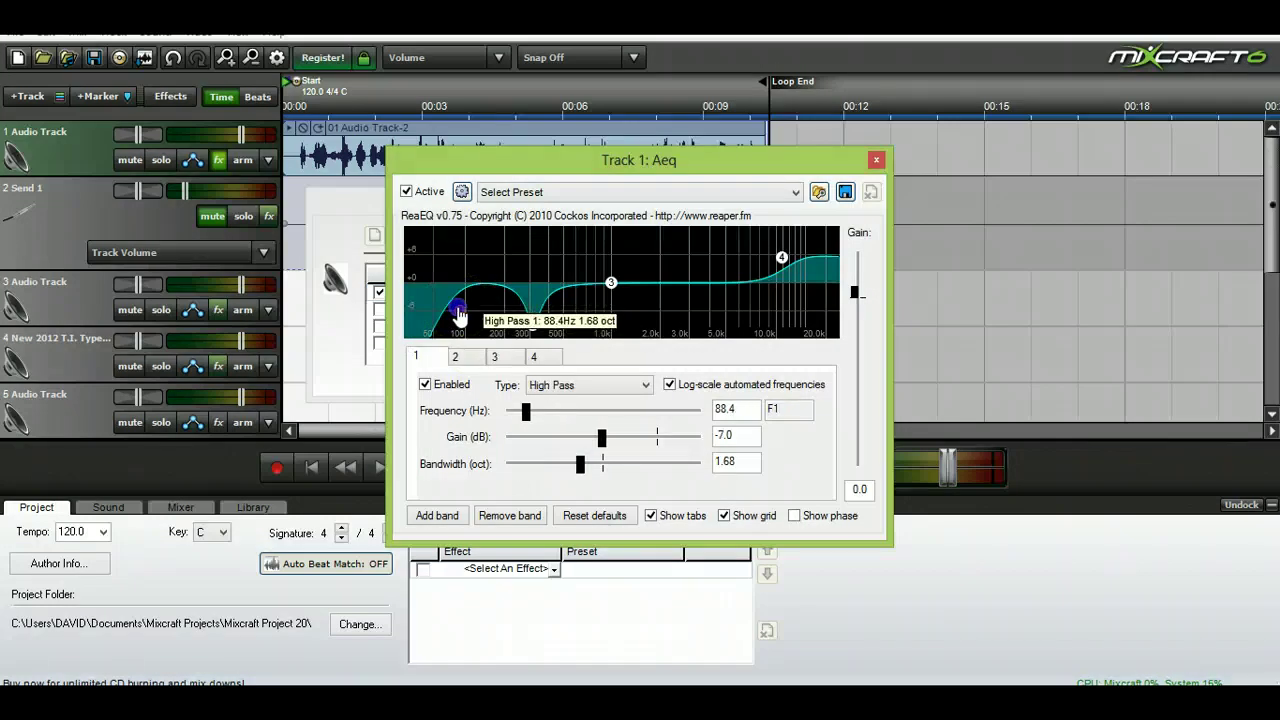
drag(458, 315, 454, 318)
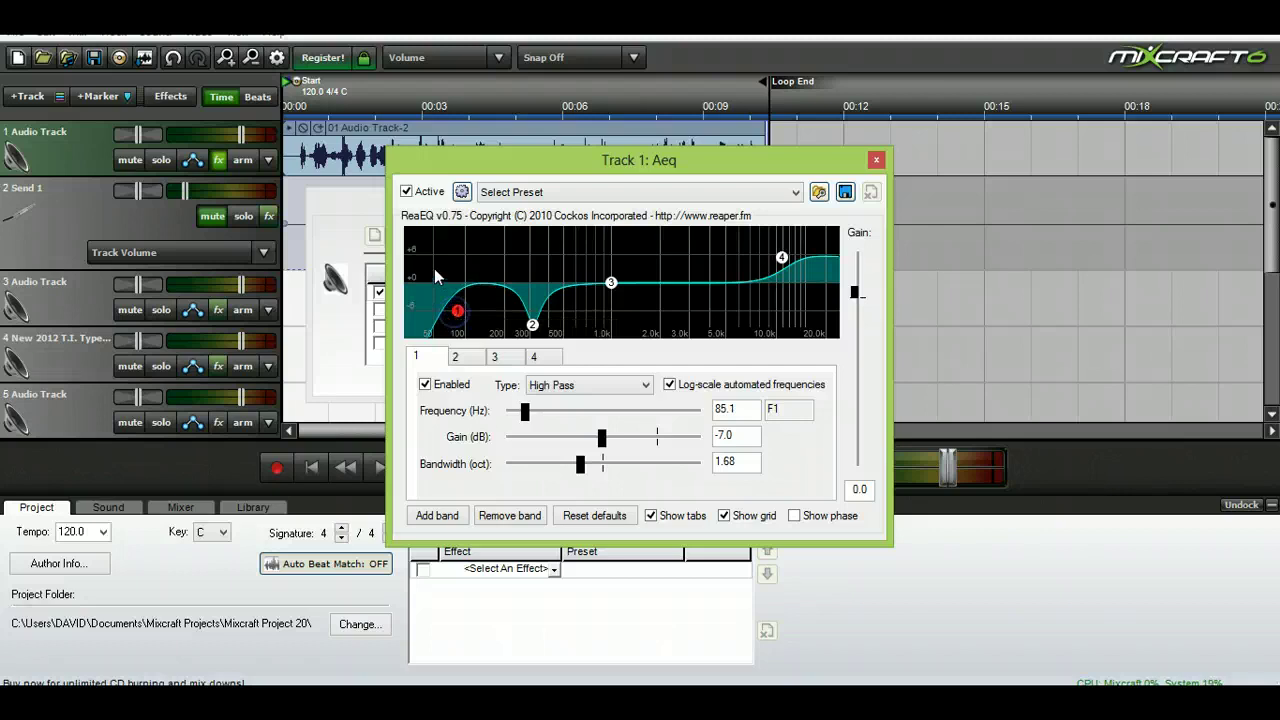
click(414, 294)
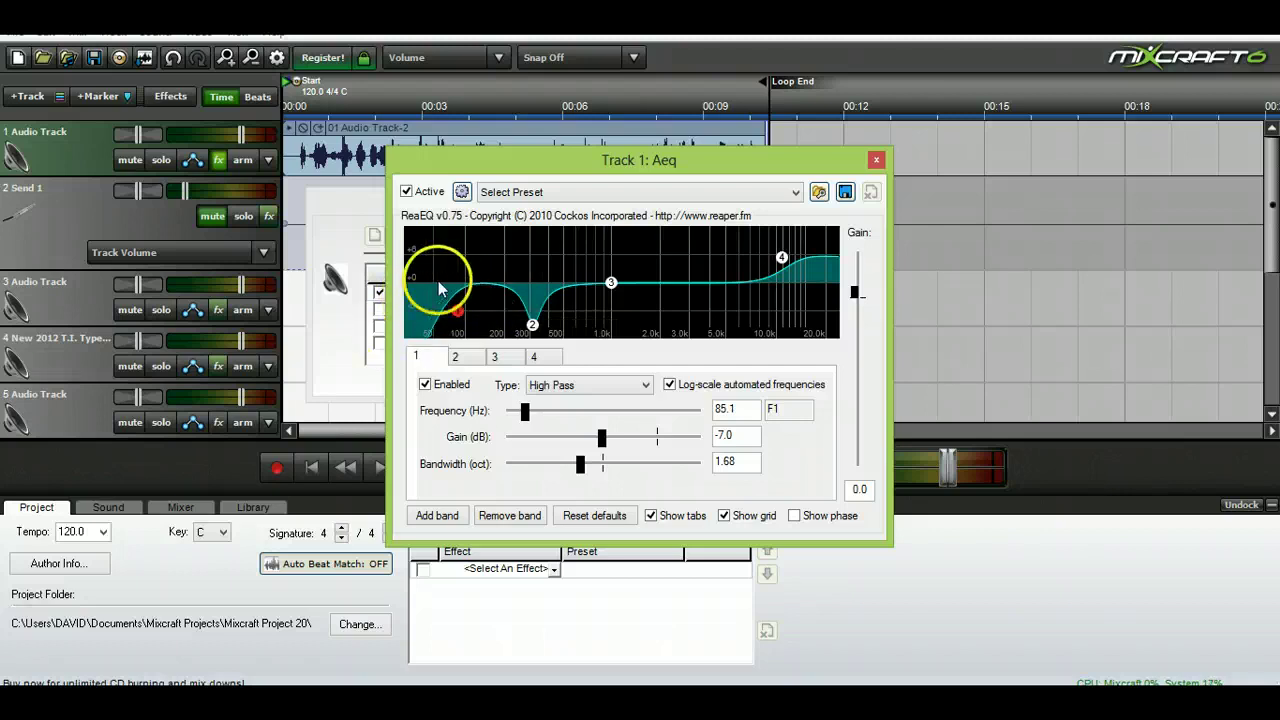
mouse_move(466, 320)
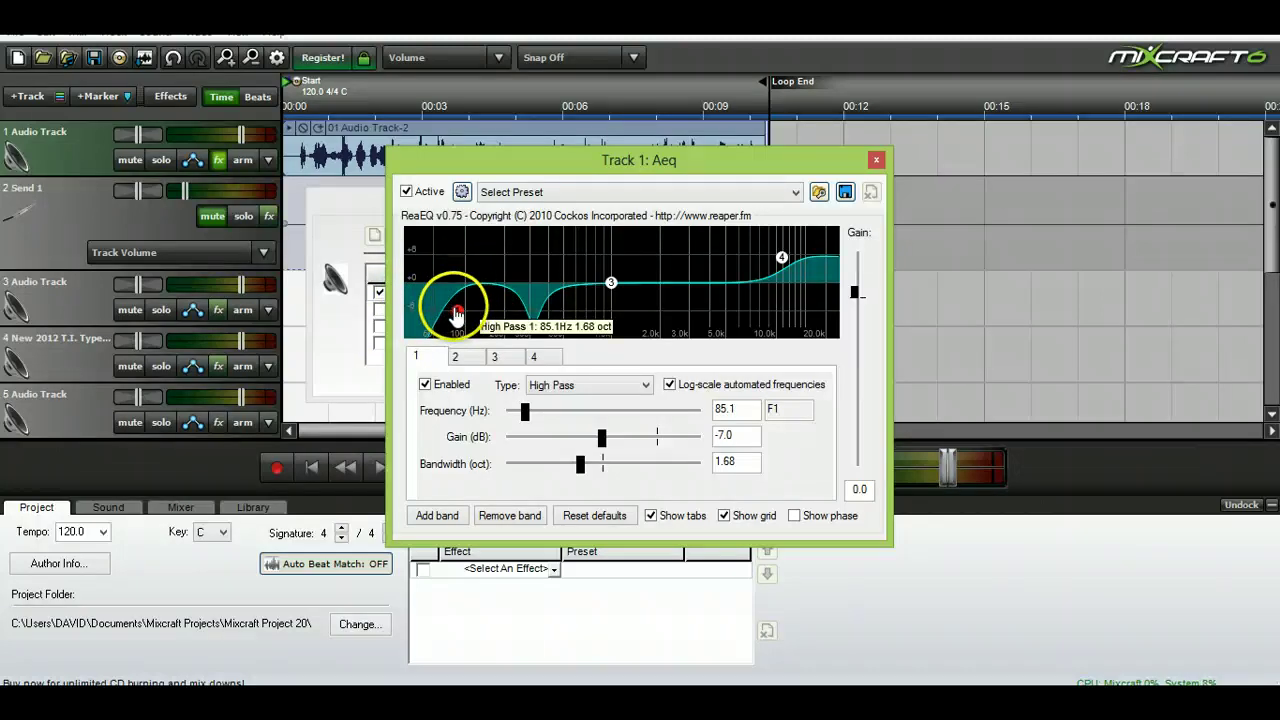
Play track 1 and adjust equalizer band 2 to 292.0 Hz with a gain of -8.0 dB.
mouse_move(534, 327)
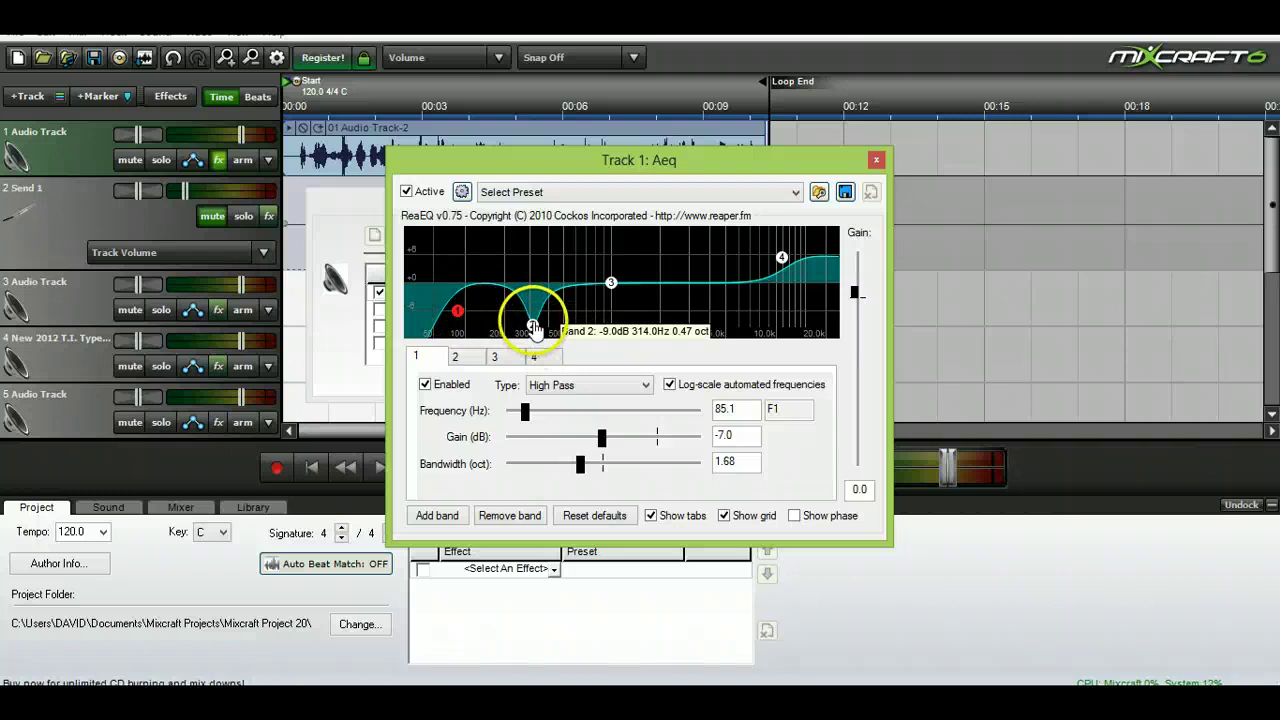
click(296, 134)
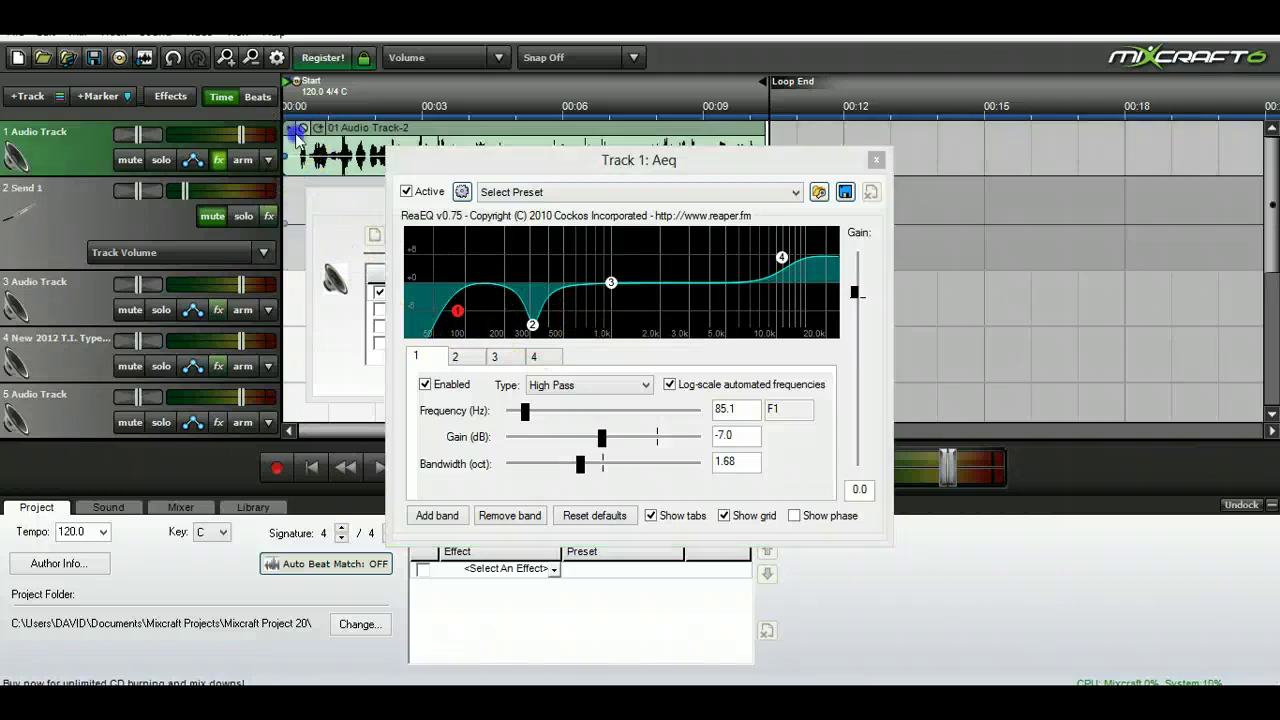
click(299, 130)
click(300, 129)
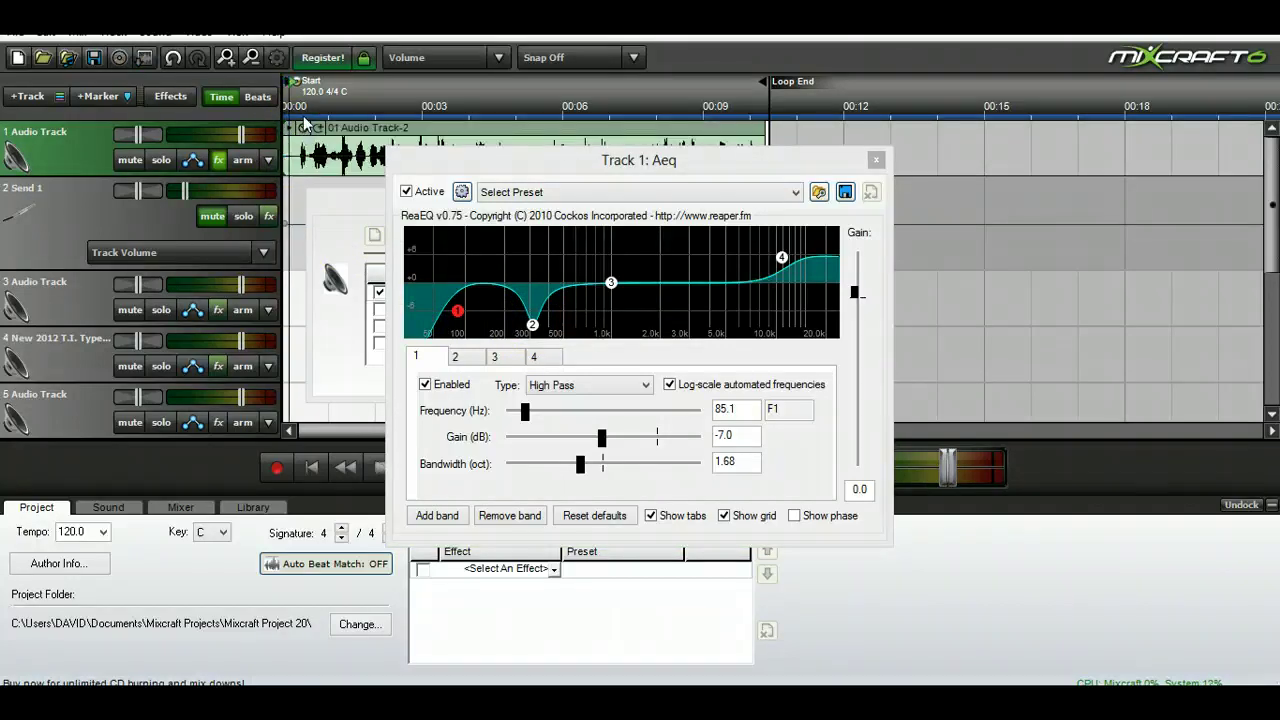
click(534, 325)
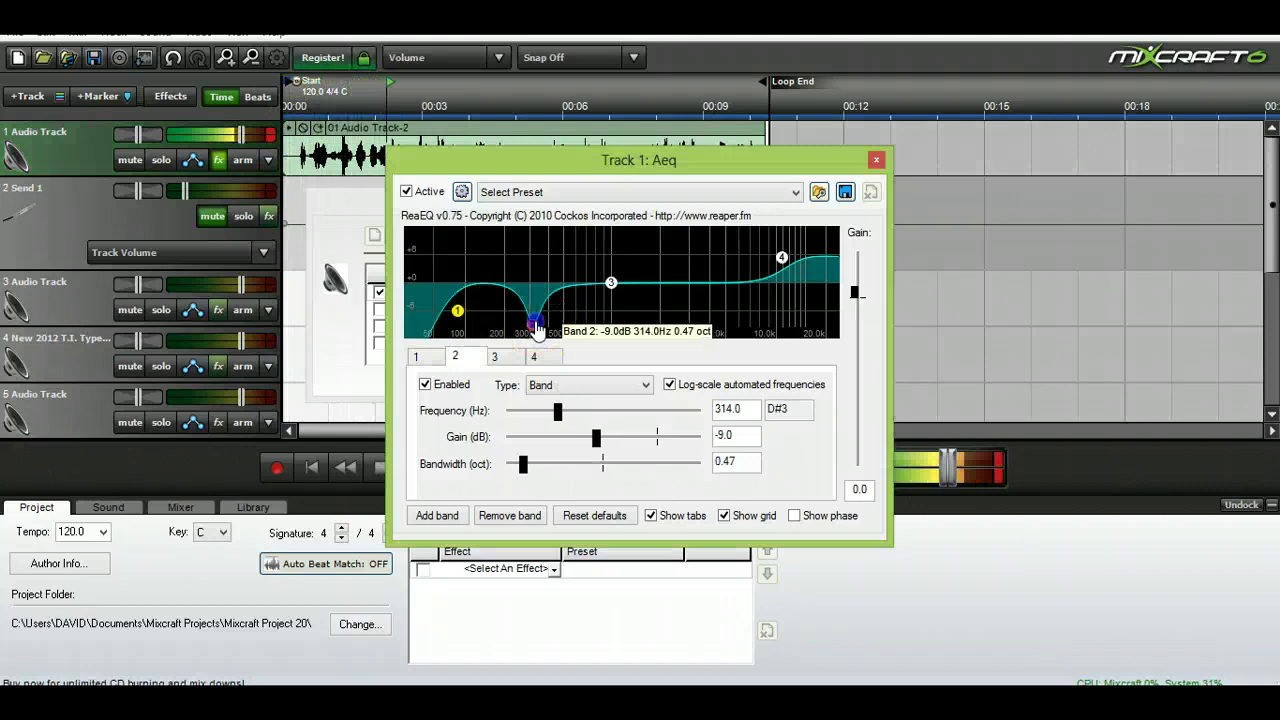
mouse_move(536, 326)
mouse_down()
mouse_move(534, 190)
mouse_move(520, 190)
mouse_move(531, 325)
mouse_up()
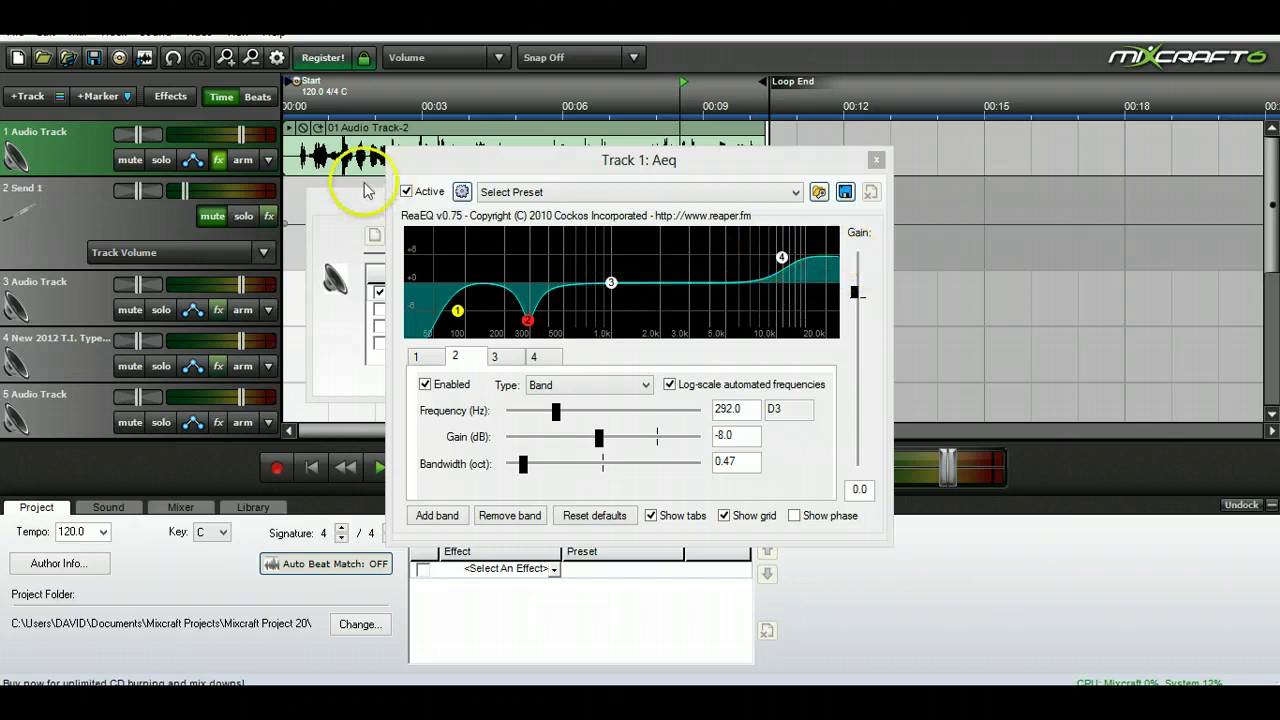
Compare the vocal with the Aeq equalizer bypassed and active, leave it active and close its settings.
click(408, 192)
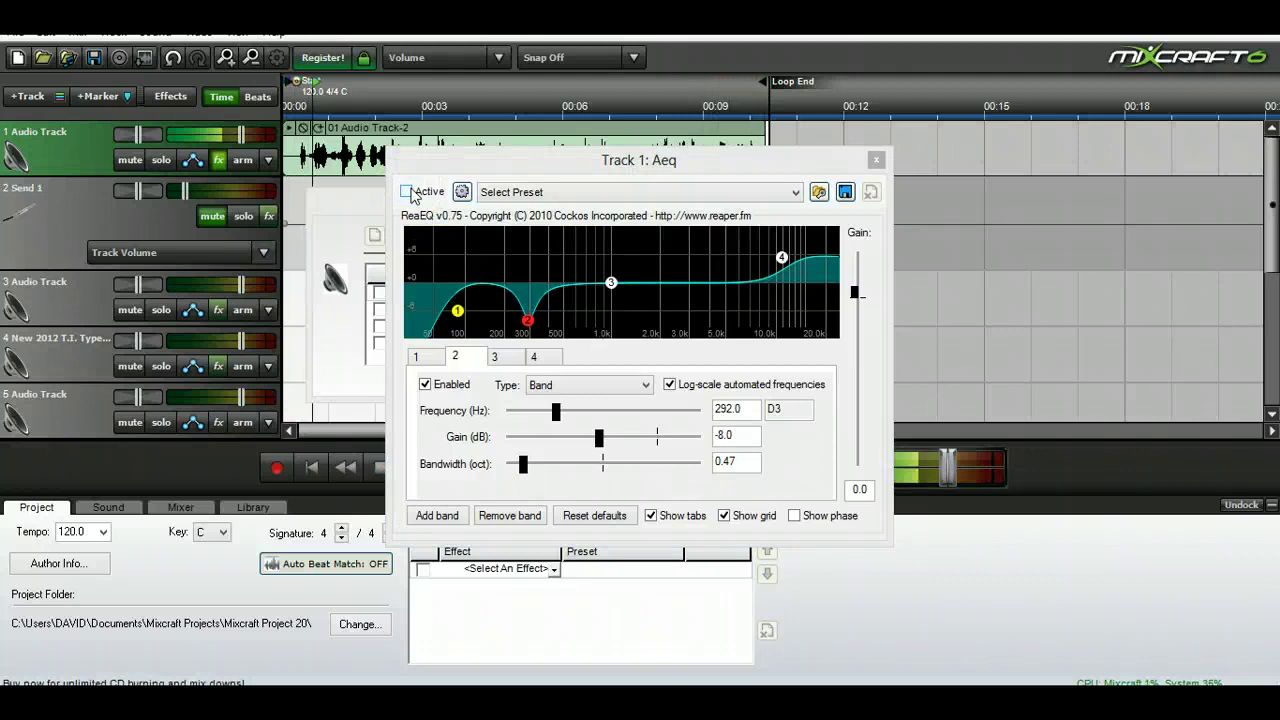
click(408, 192)
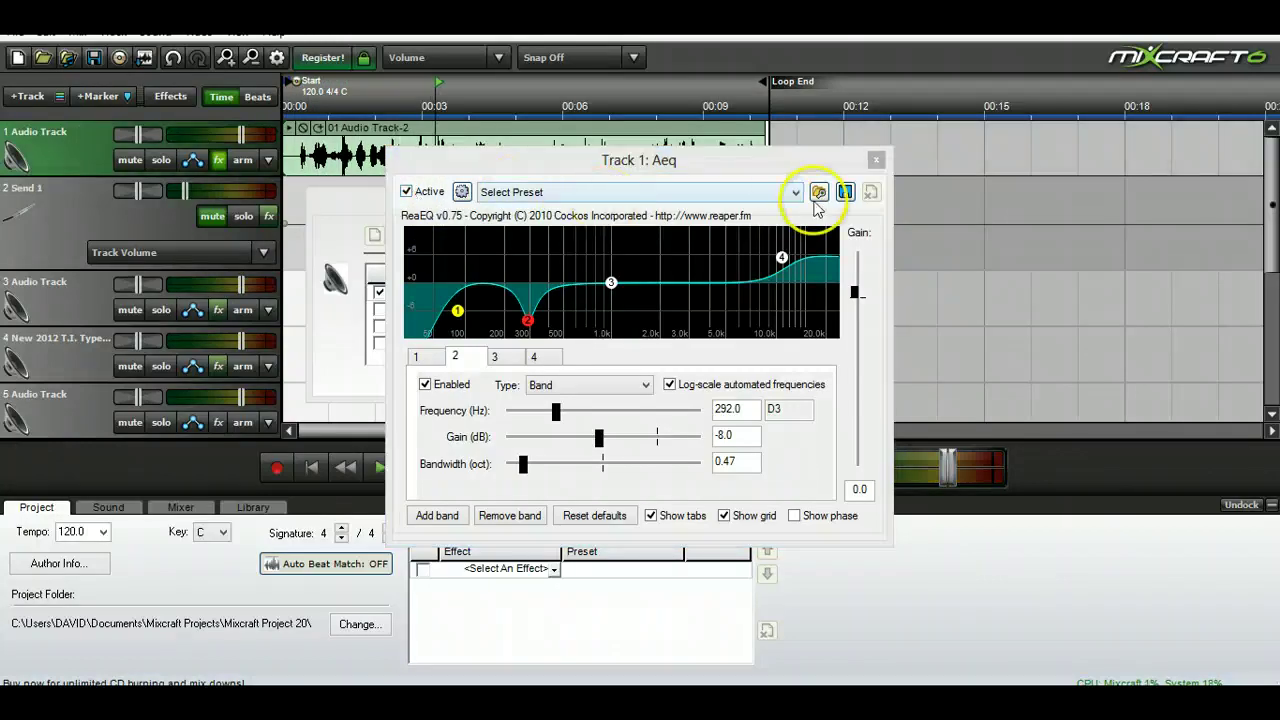
click(877, 160)
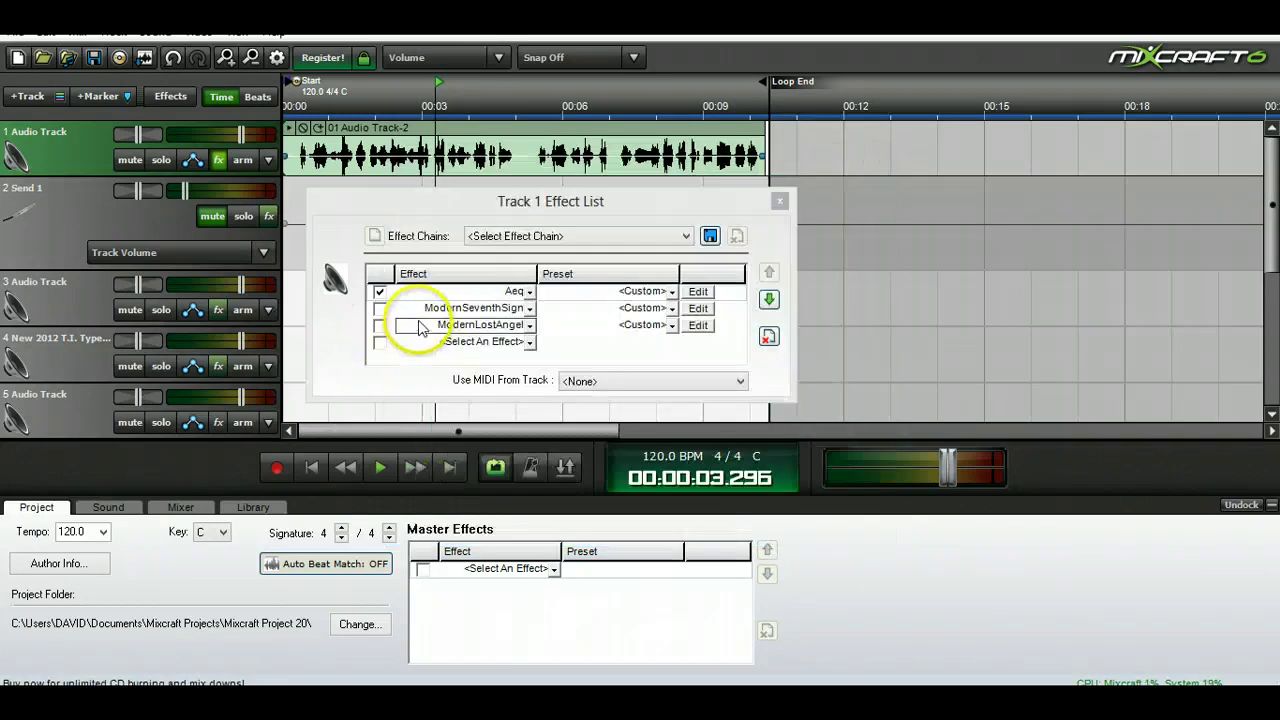
Enable the ModernSeventhSign limiter on track 1 and open its settings.
click(381, 309)
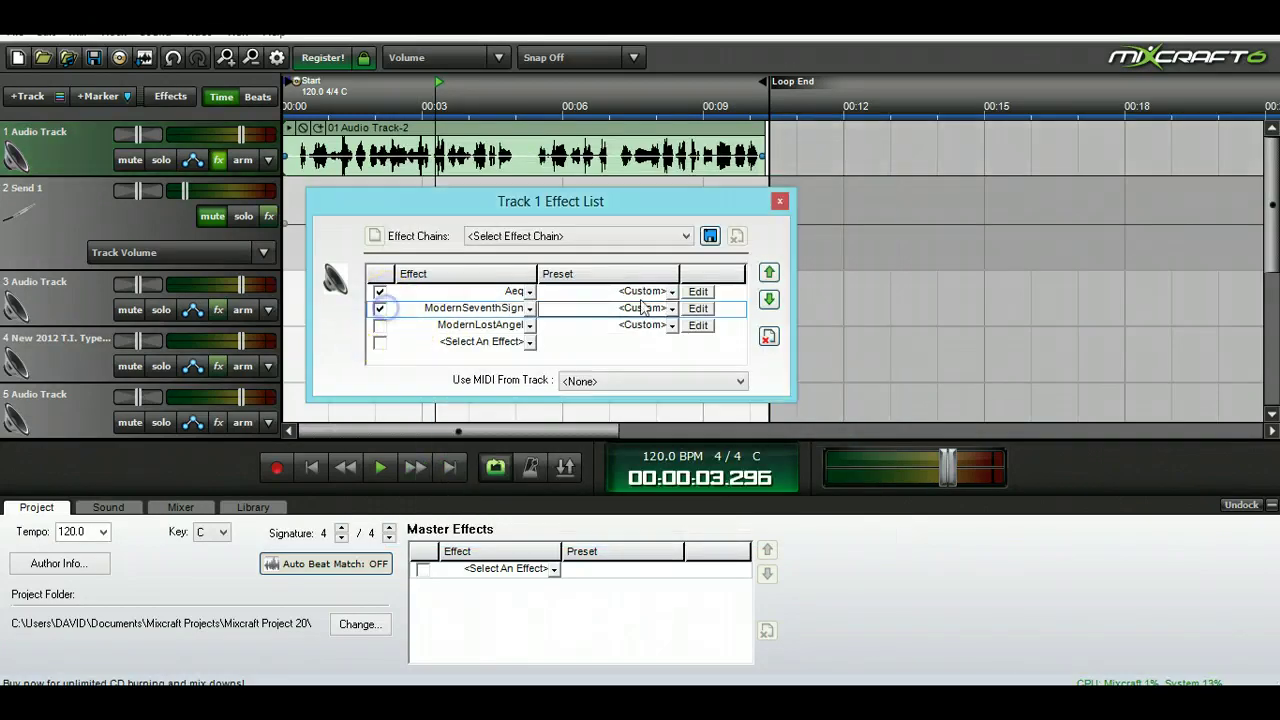
click(704, 310)
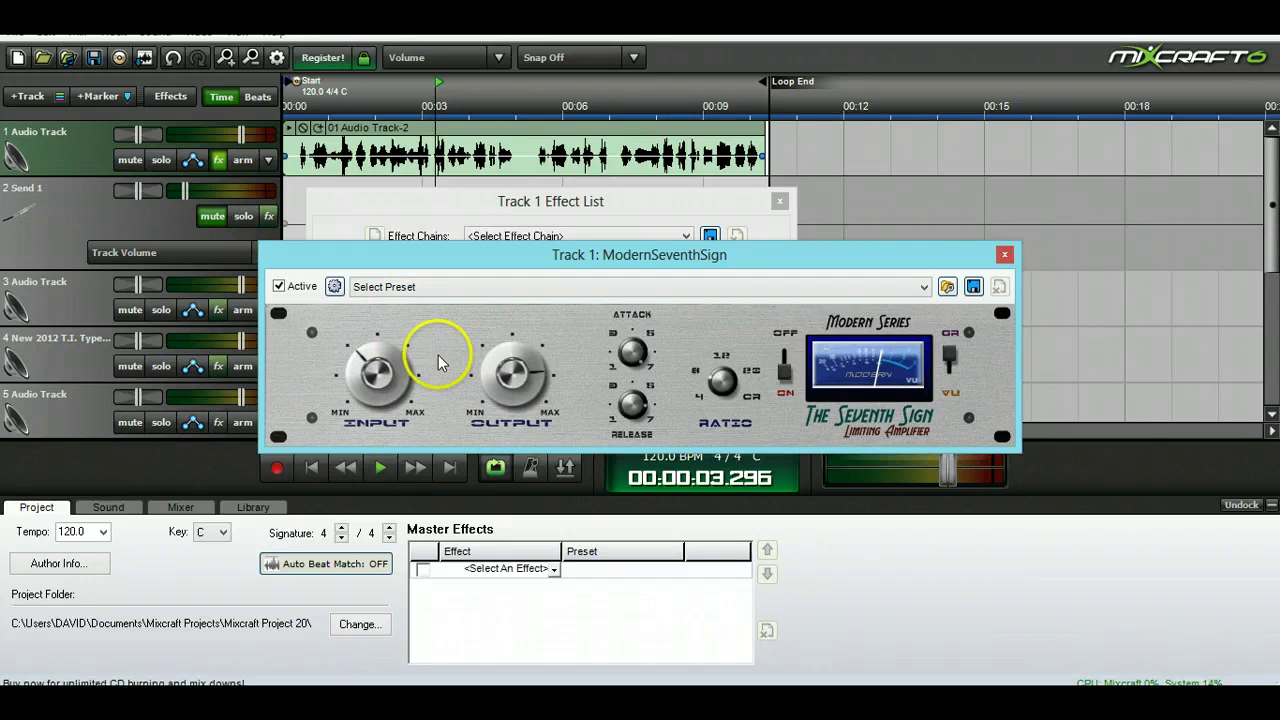
Examine the limiter's input, output, attack, release and ratio controls.
drag(527, 396, 535, 418)
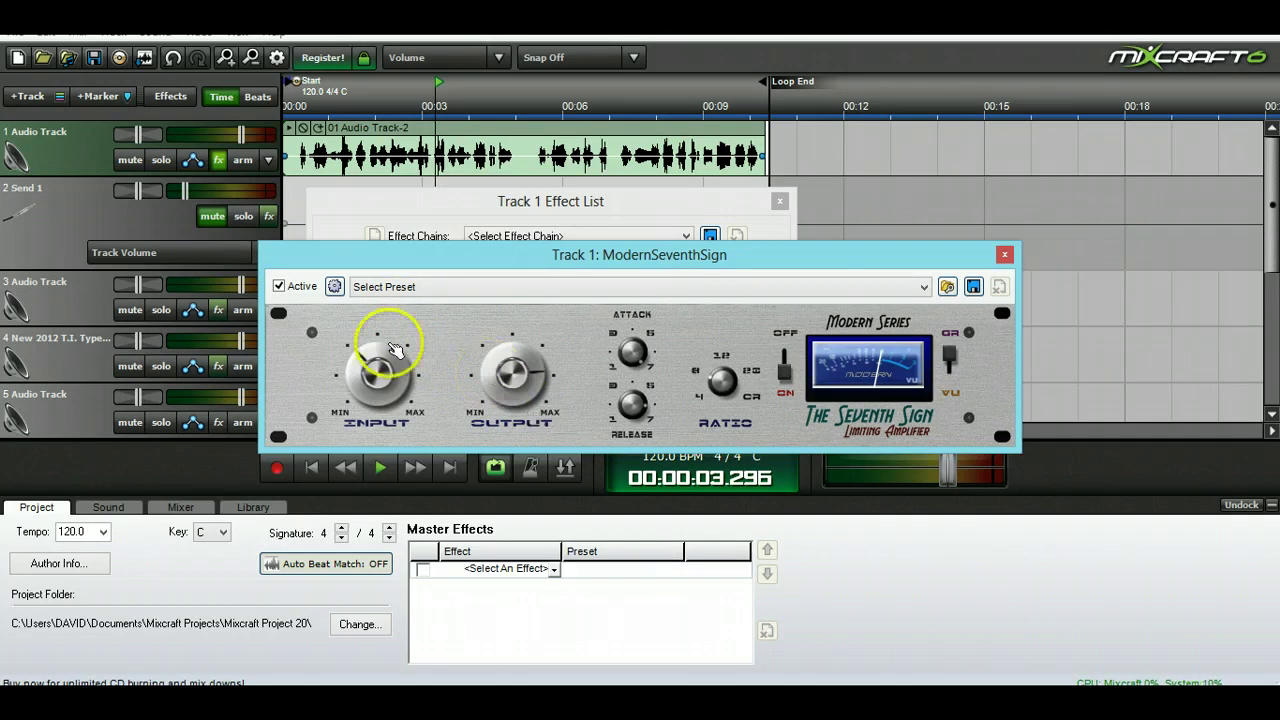
drag(395, 348, 349, 363)
drag(508, 362, 548, 368)
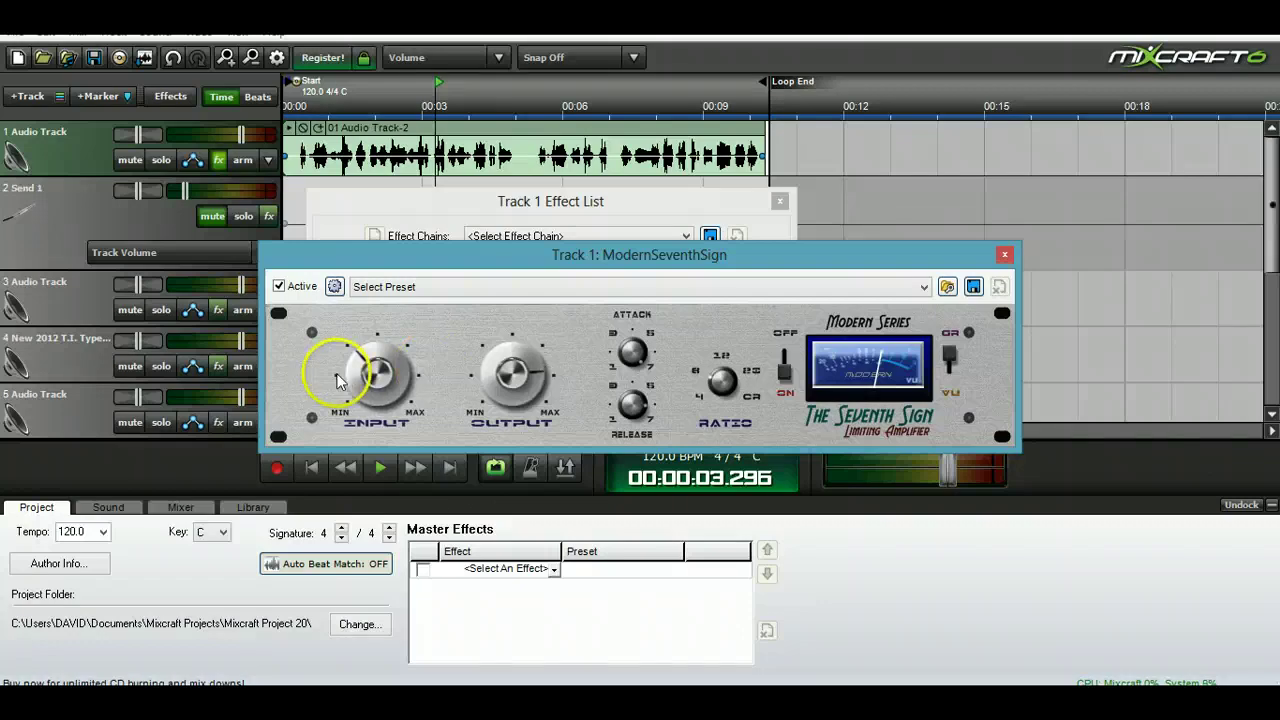
drag(337, 380, 418, 347)
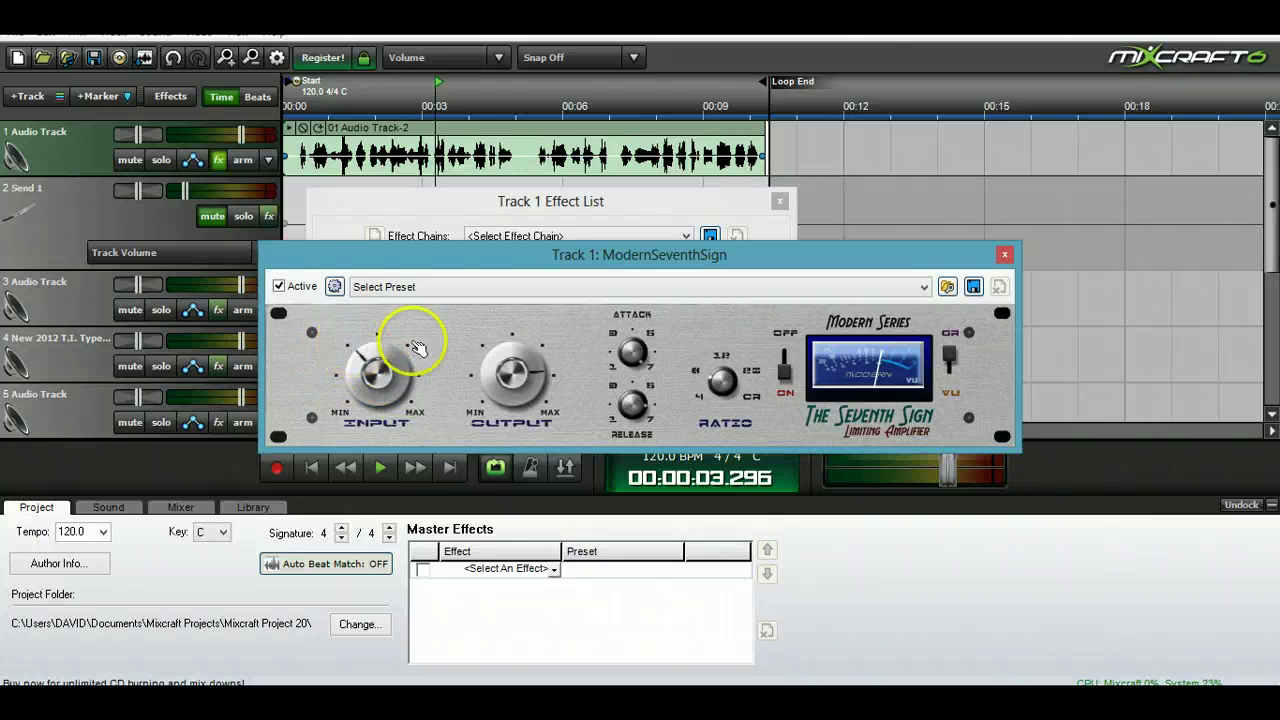
mouse_move(545, 355)
mouse_down()
mouse_move(543, 371)
mouse_move(543, 351)
mouse_up()
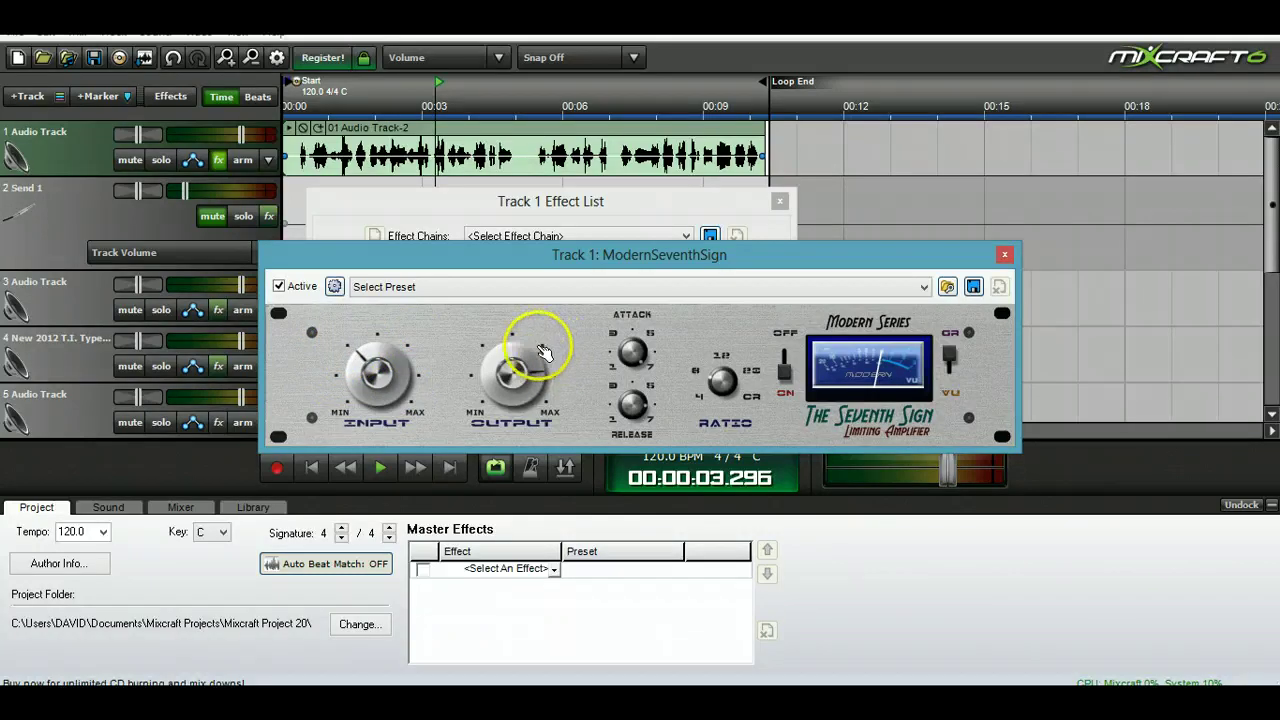
drag(340, 352, 371, 334)
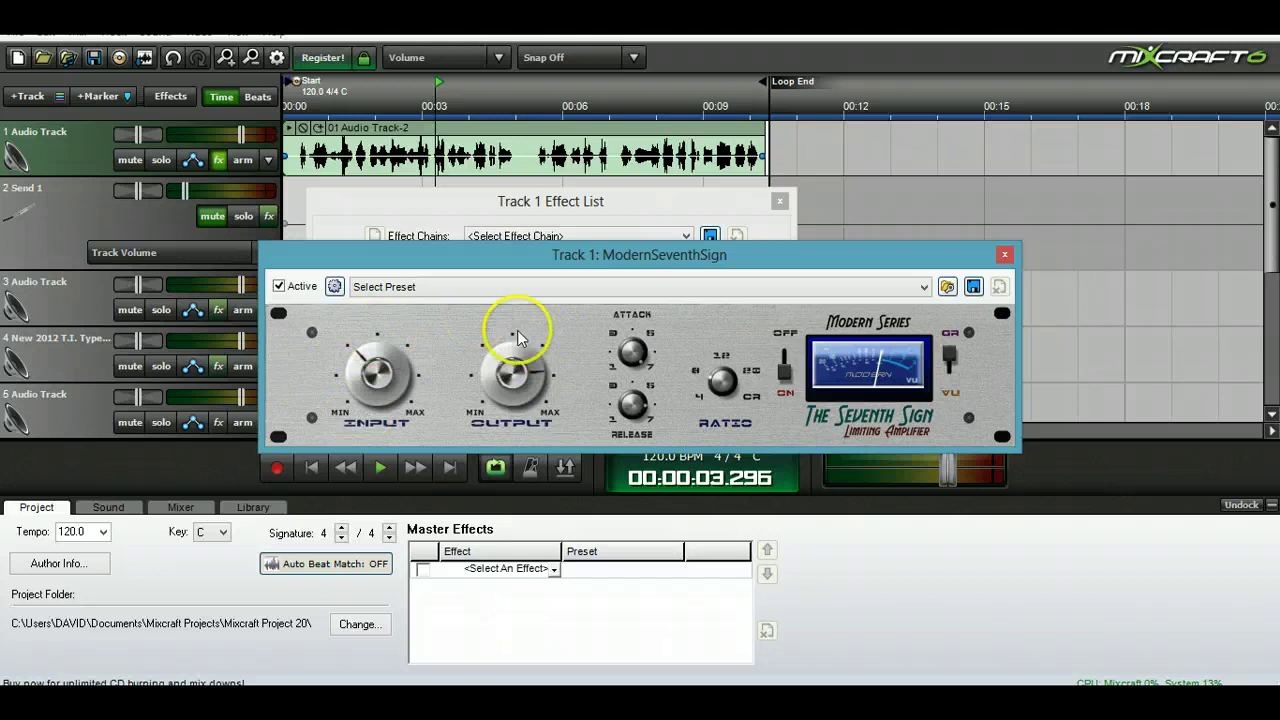
drag(514, 329, 483, 347)
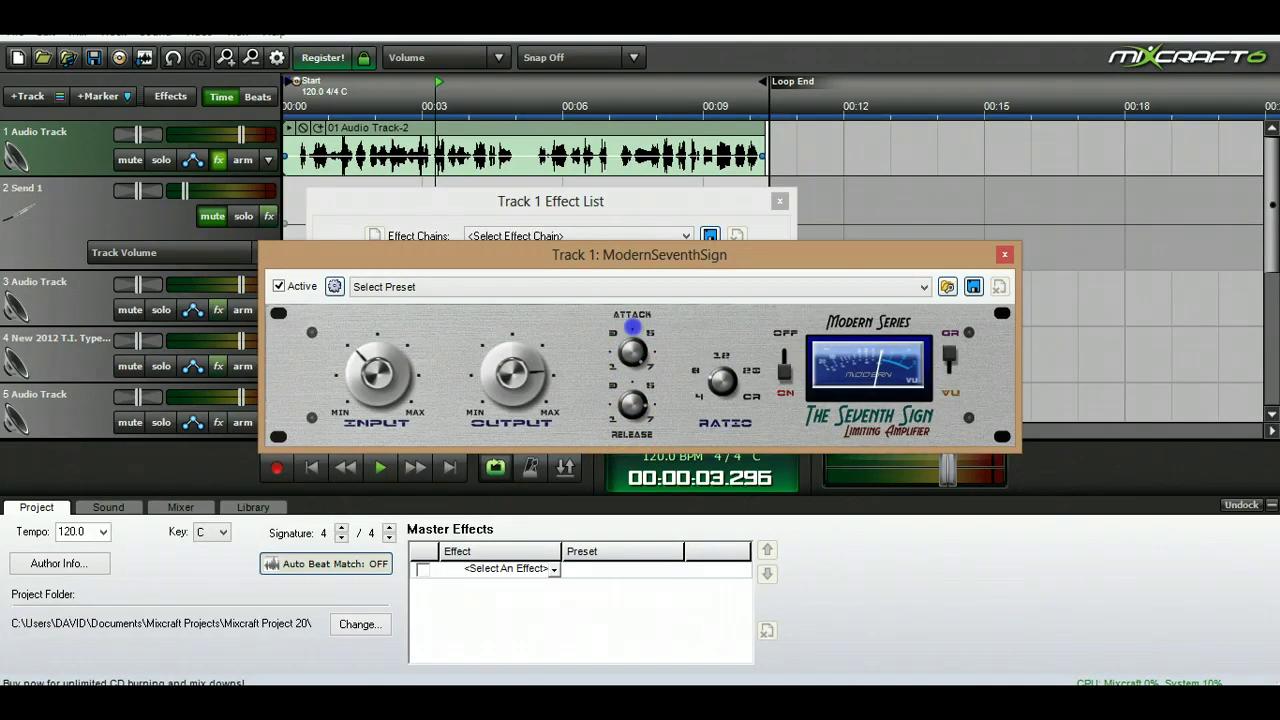
drag(636, 360, 754, 418)
drag(751, 400, 456, 330)
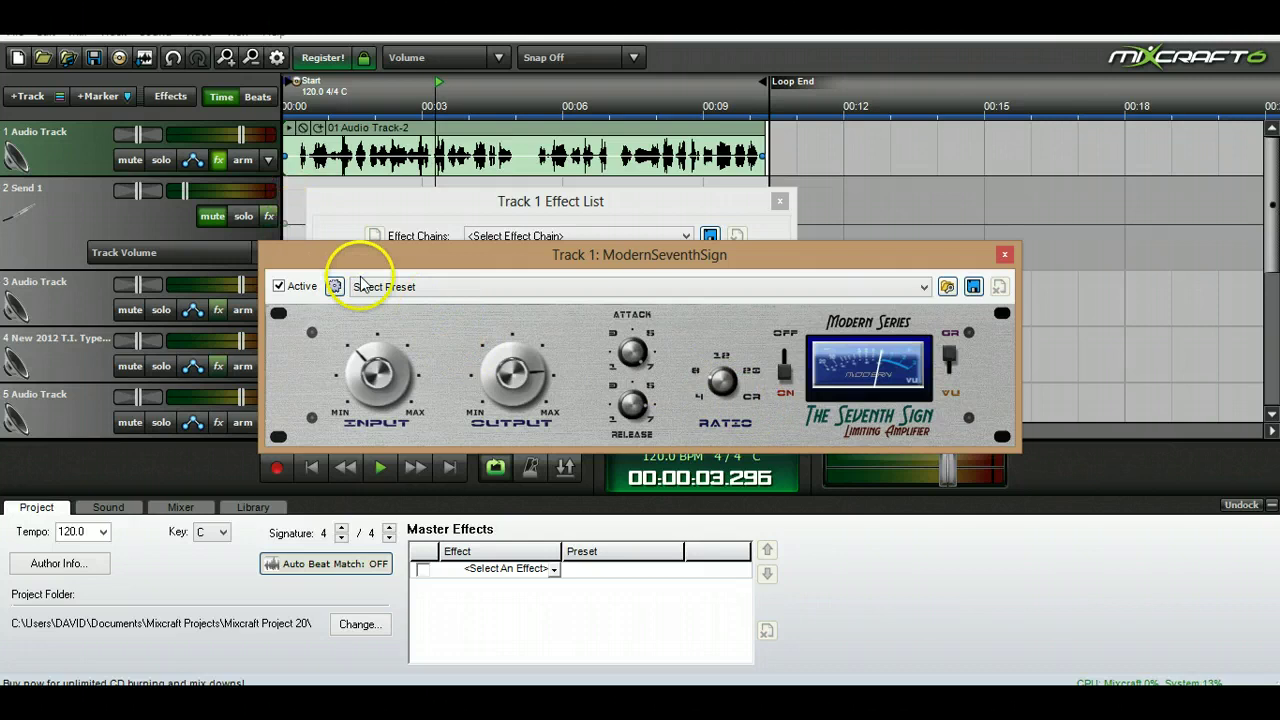
Compare the vocal on track 1 with the ModernSeventhSign limiter active and bypassed, leave it active and close its settings.
click(295, 100)
key(space)
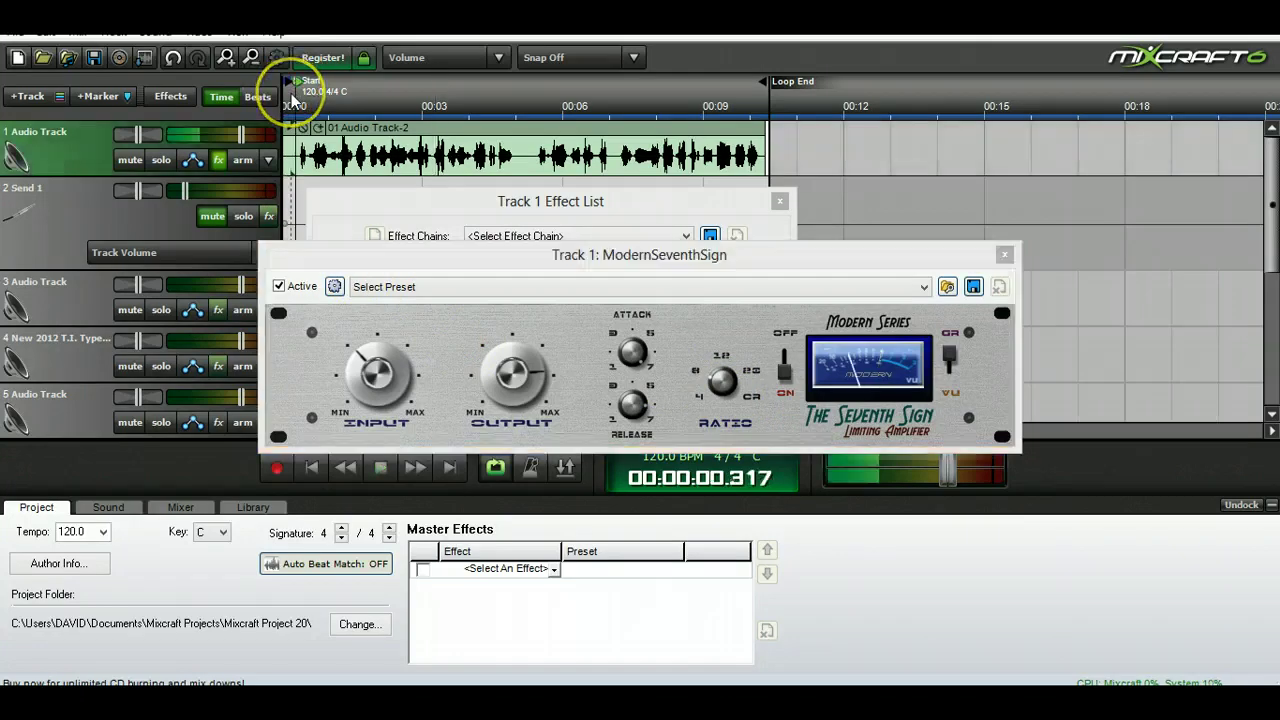
click(279, 288)
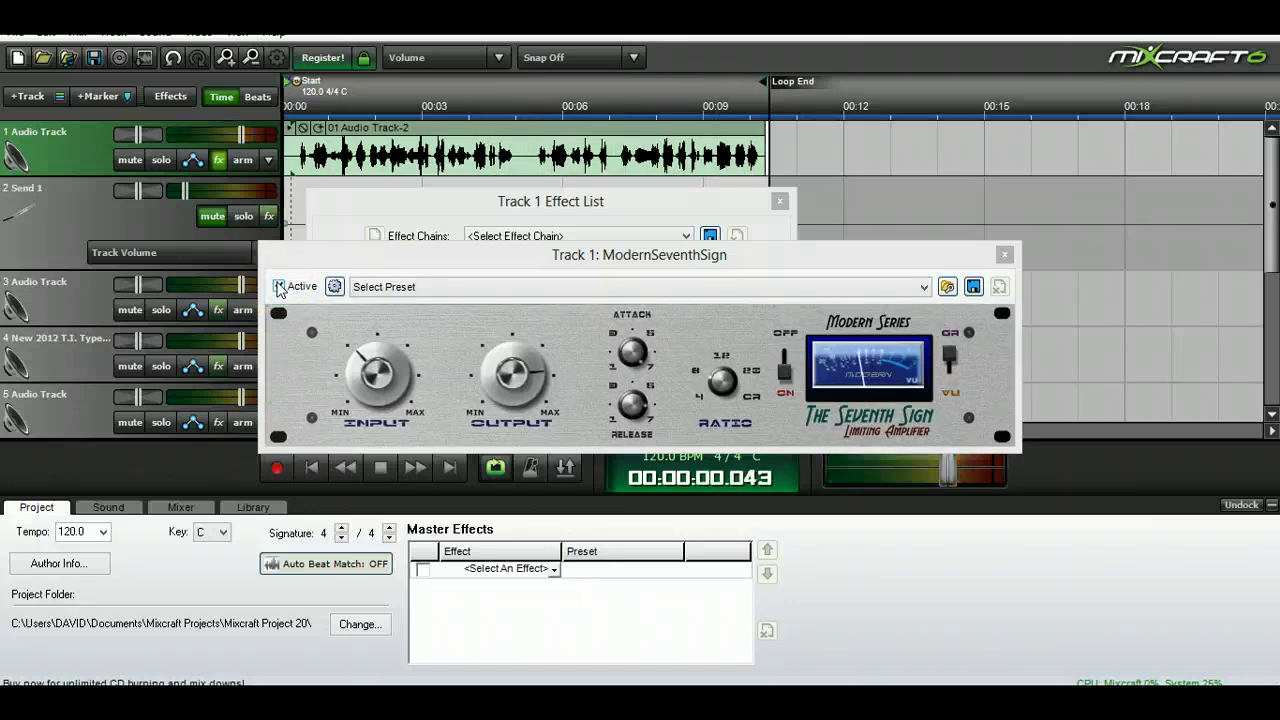
key(space)
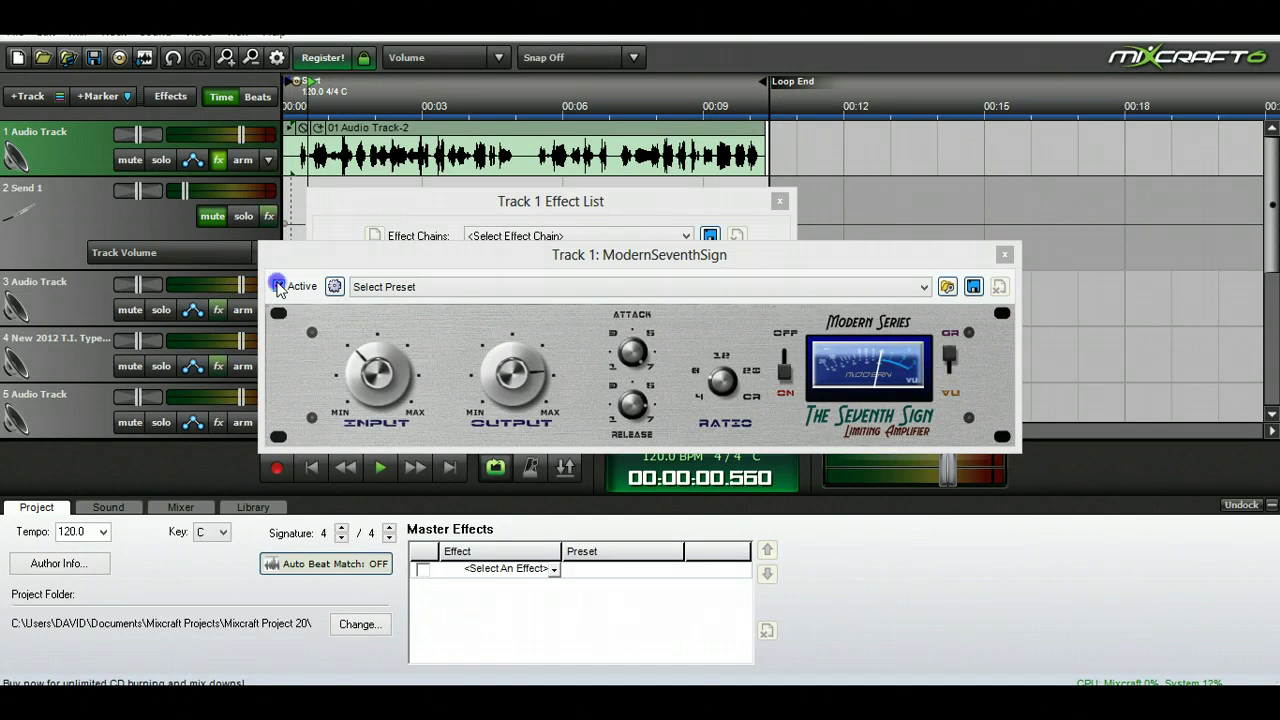
click(279, 287)
key(space)
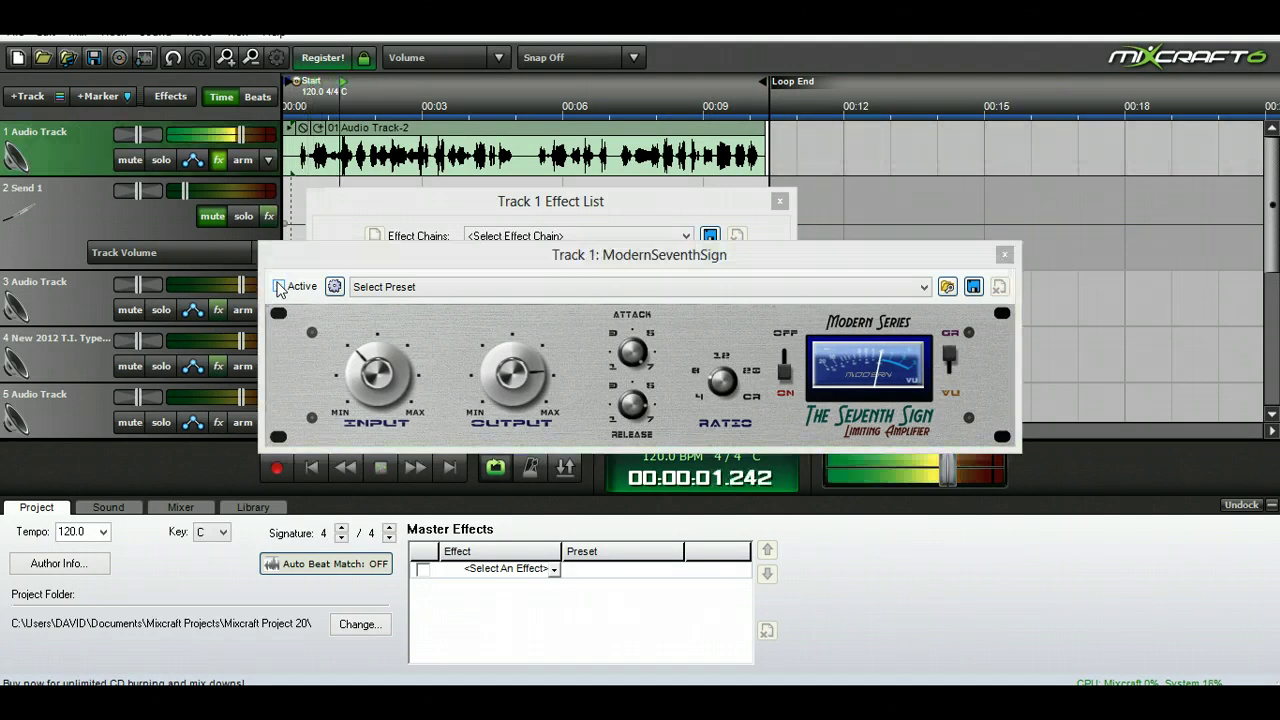
click(337, 129)
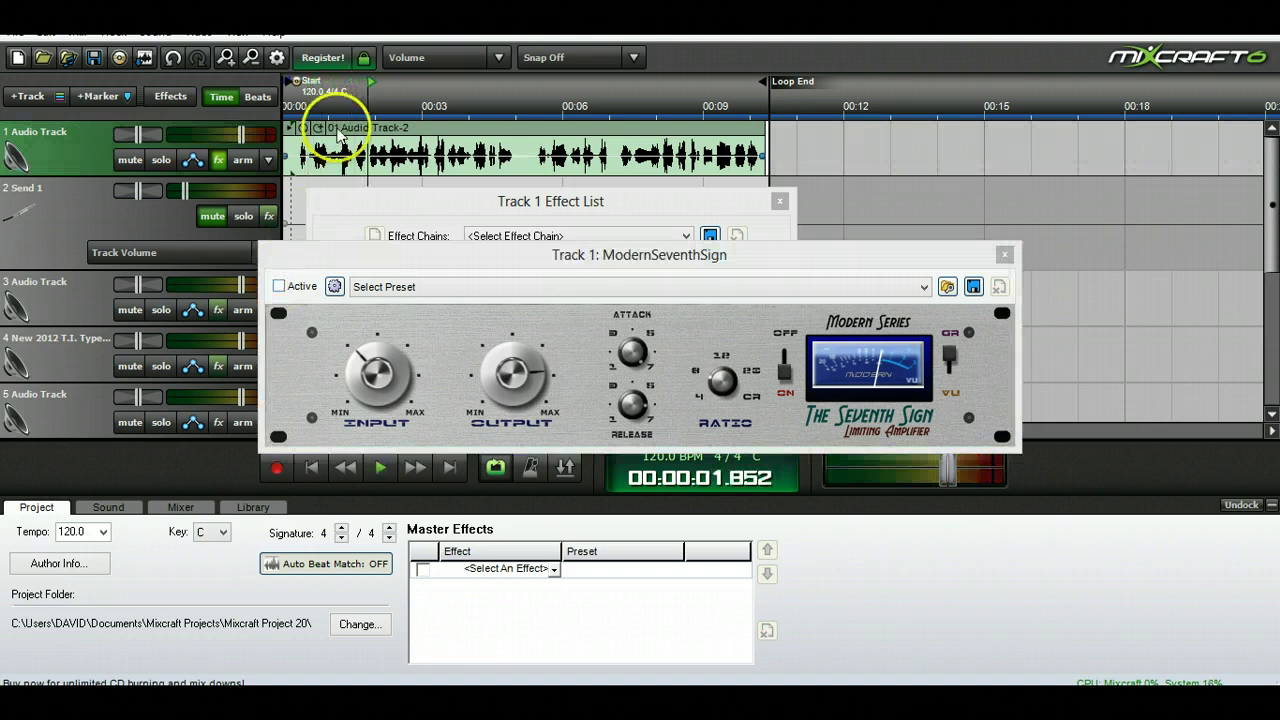
click(316, 100)
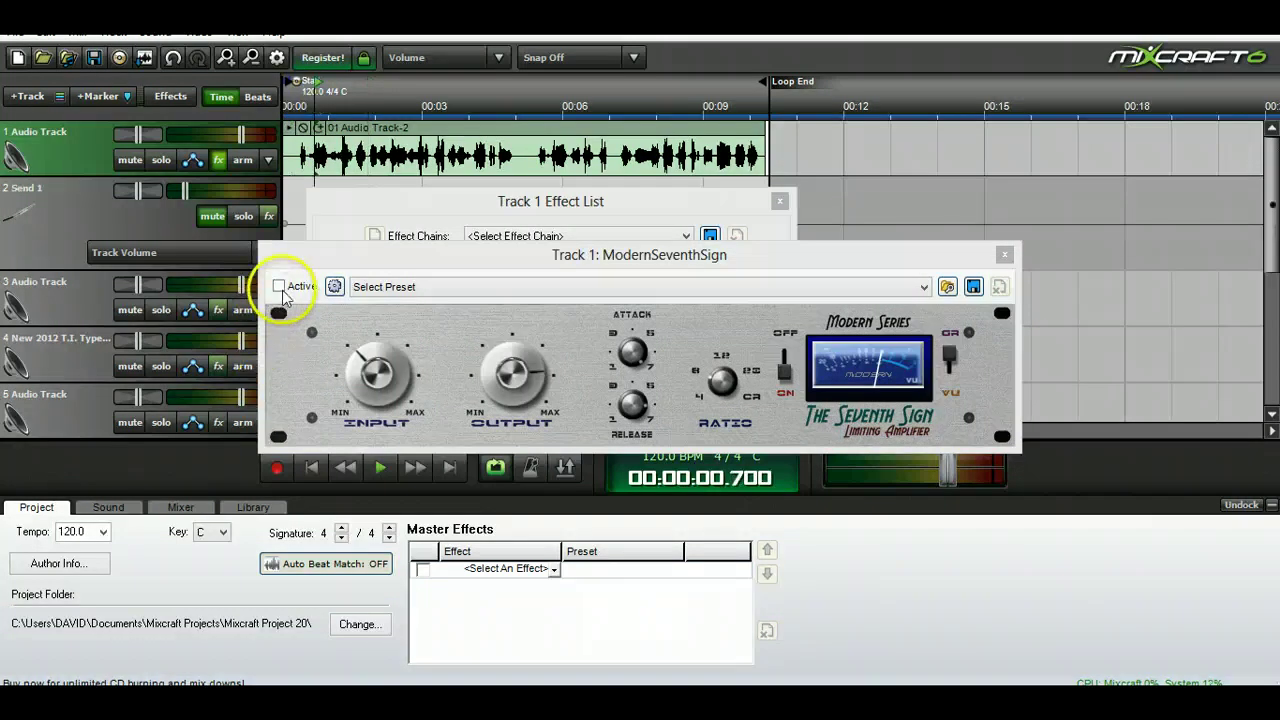
click(279, 286)
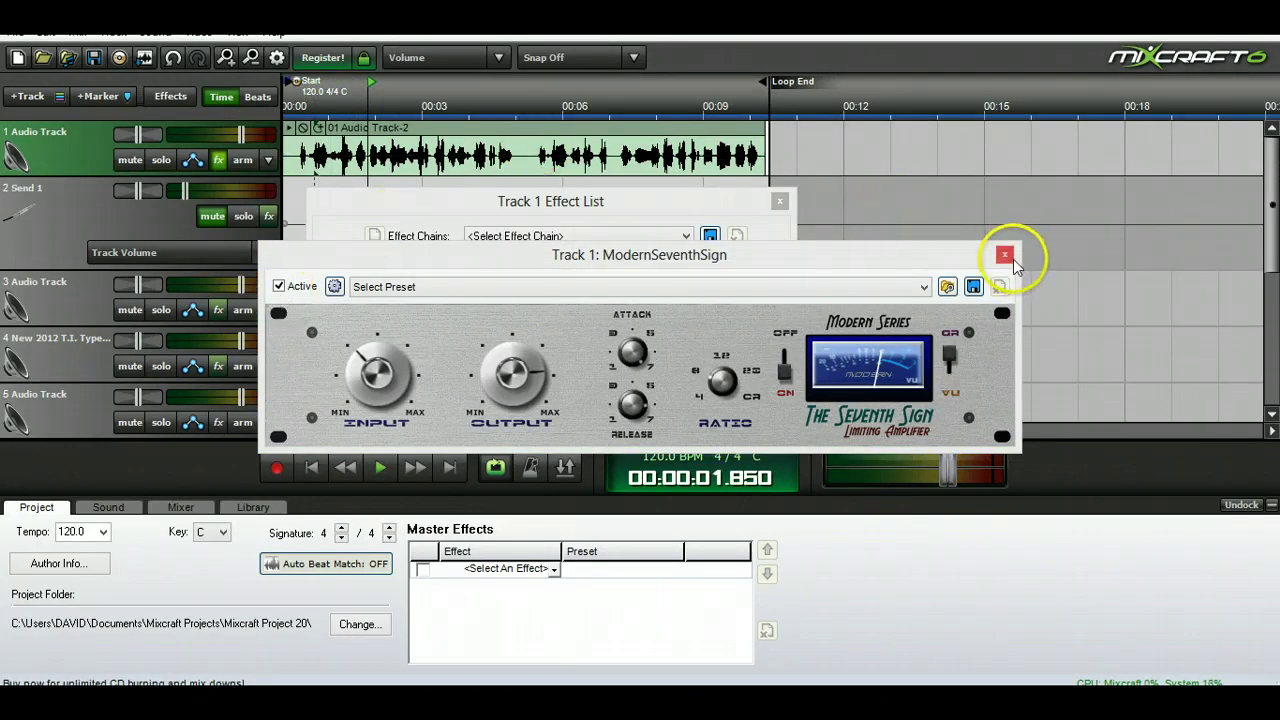
click(1005, 255)
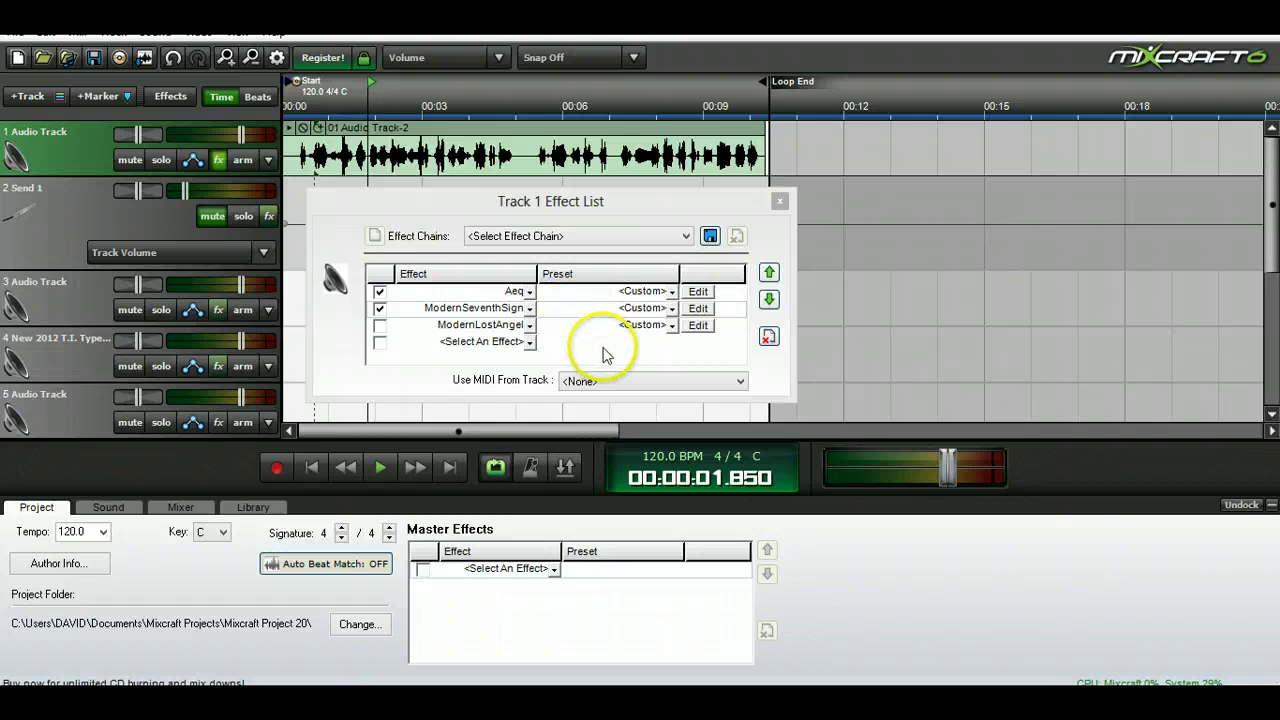
Enable the ModernLostAngel compressor on track 1 and open its settings to view the gain and peak controls.
click(381, 326)
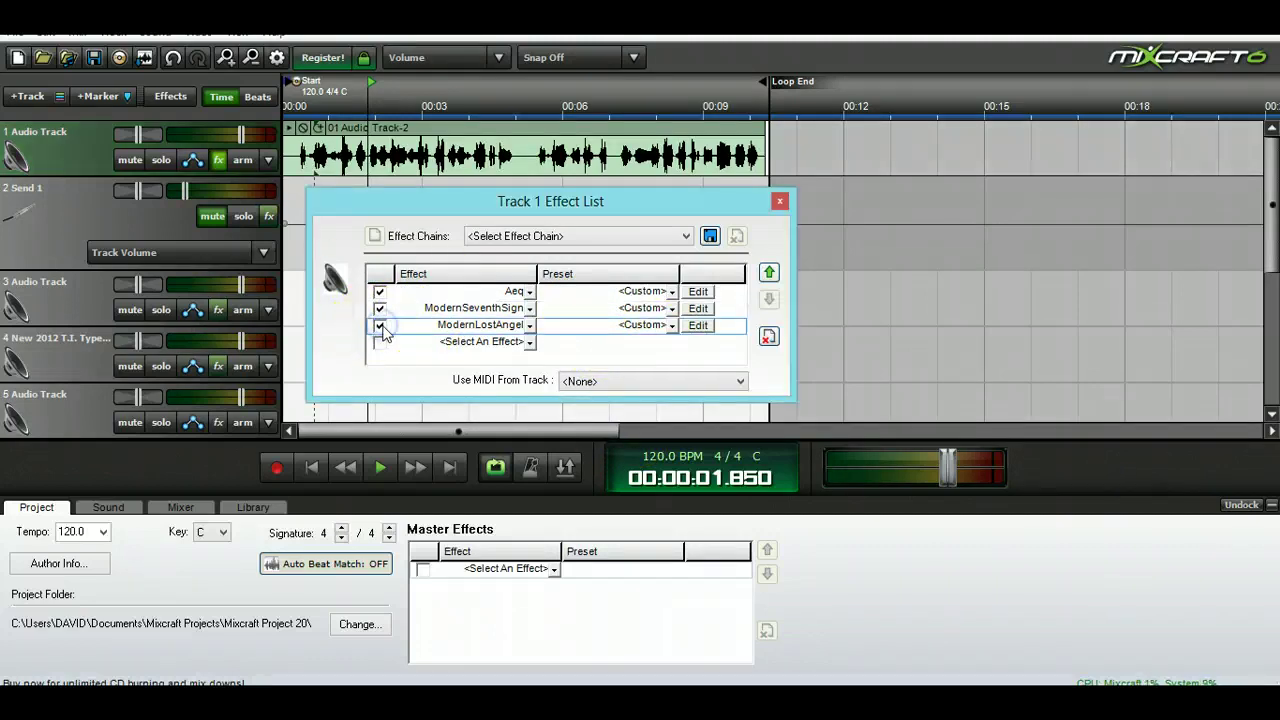
click(696, 324)
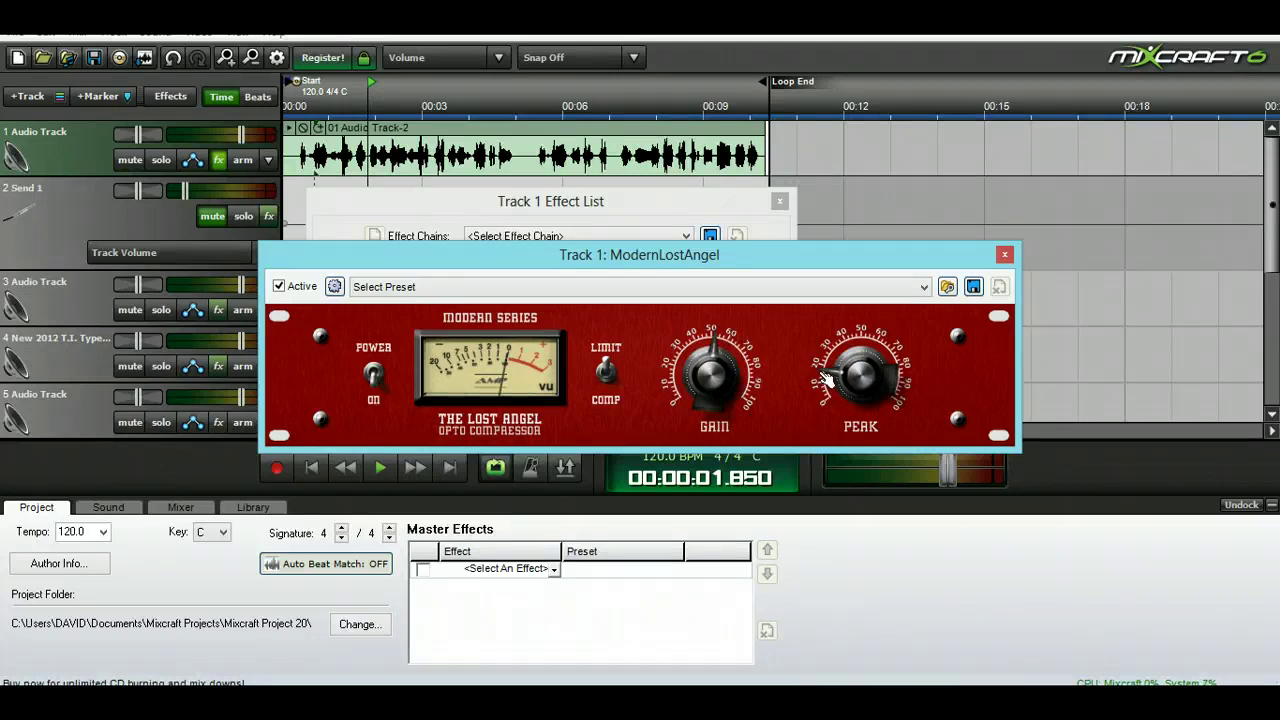
drag(709, 343, 703, 305)
Play the vocal from near the start through all three effects, close the compressor settings and track 1 effect list, and stop playback.
click(297, 105)
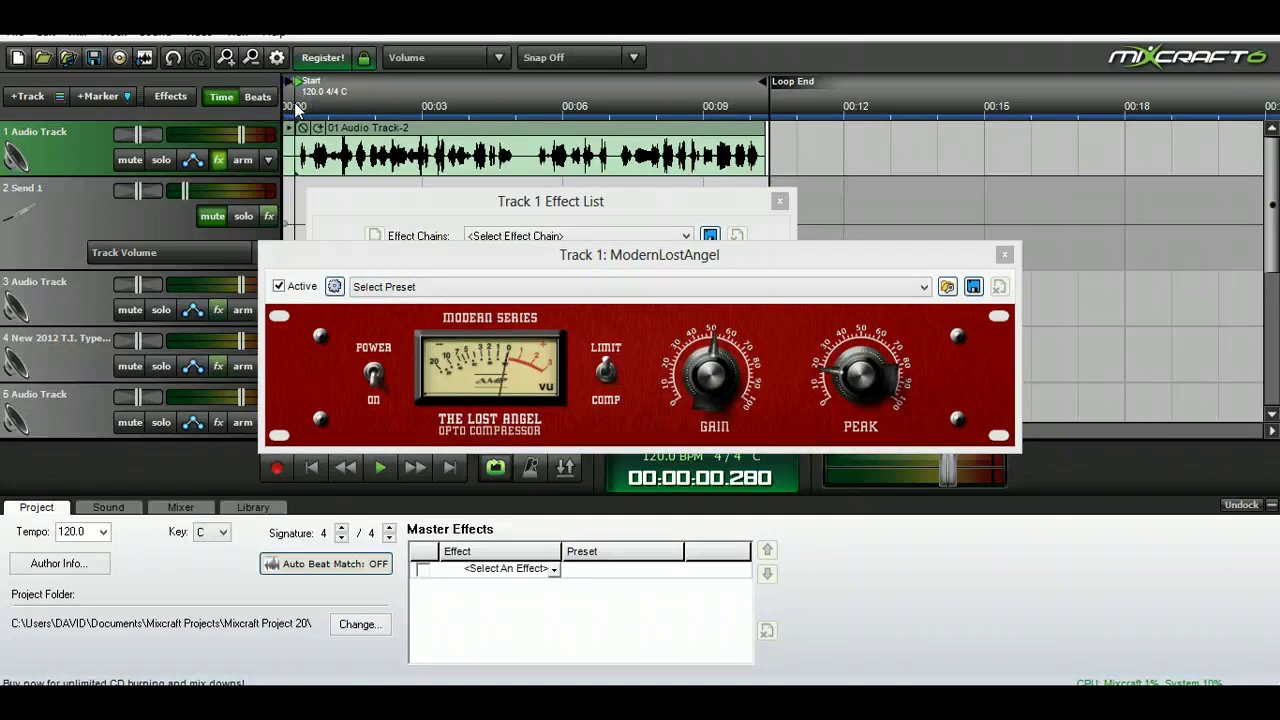
key(space)
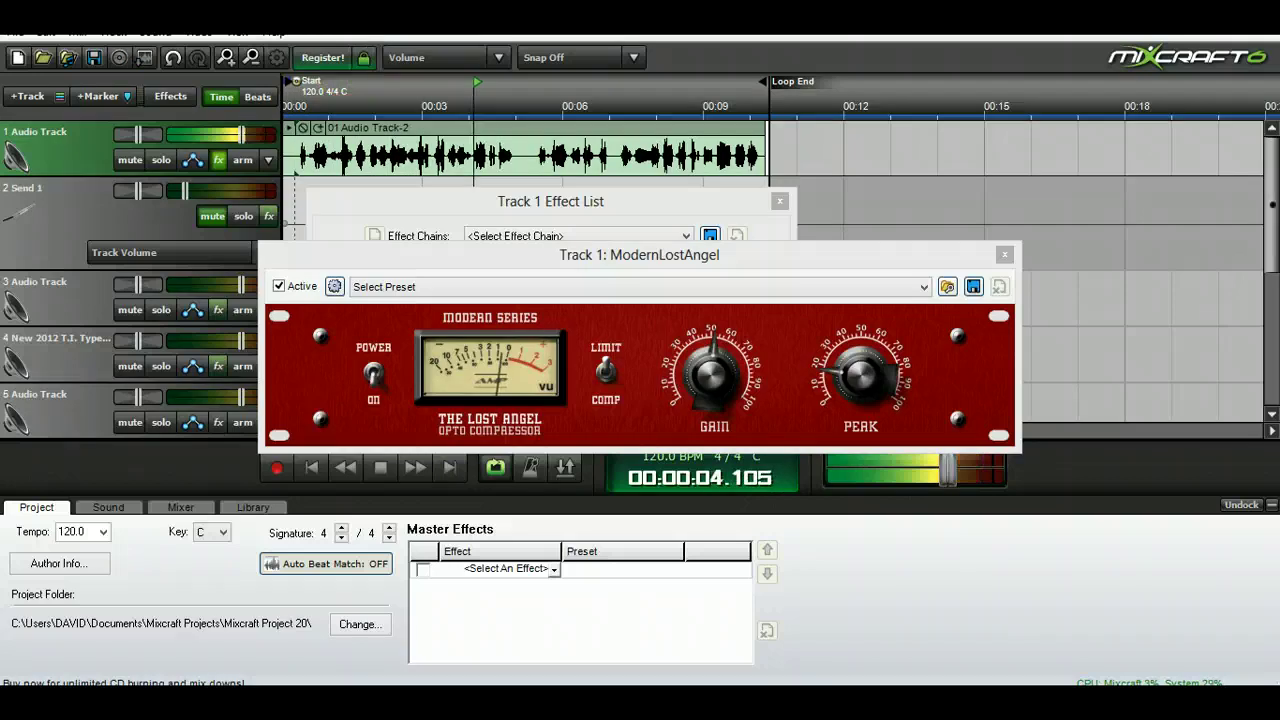
click(1005, 255)
click(1005, 255)
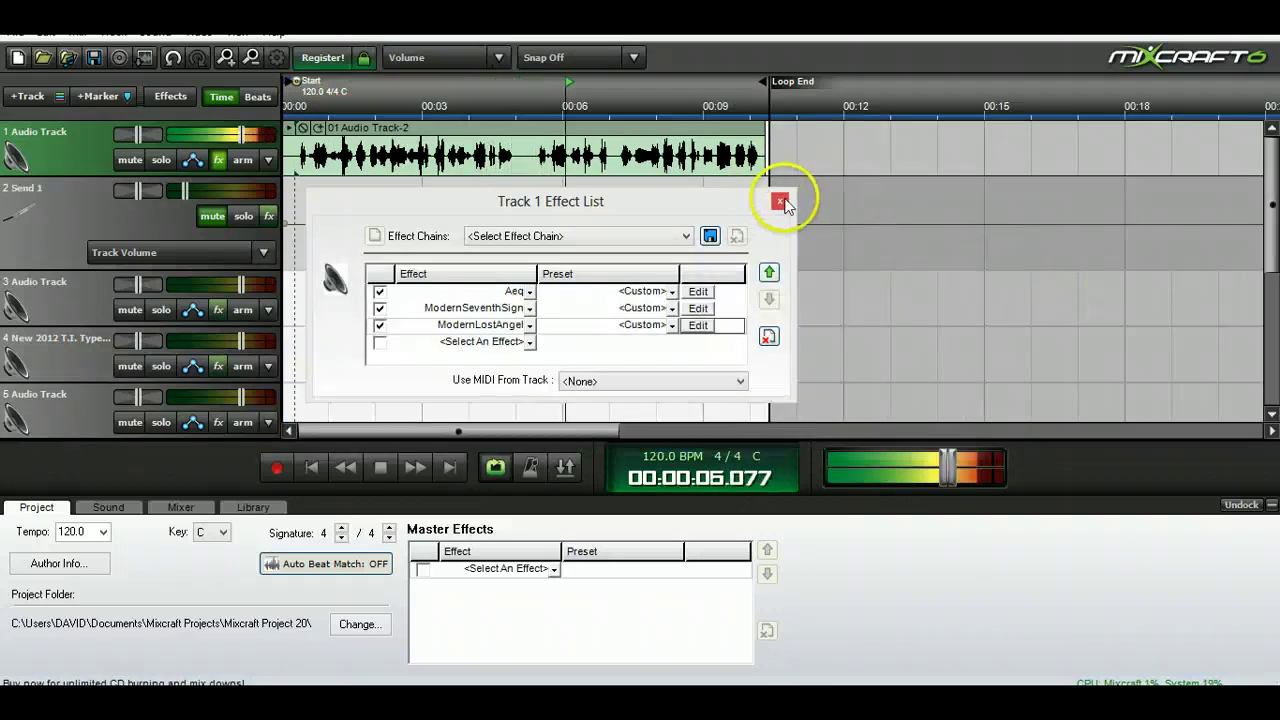
click(779, 201)
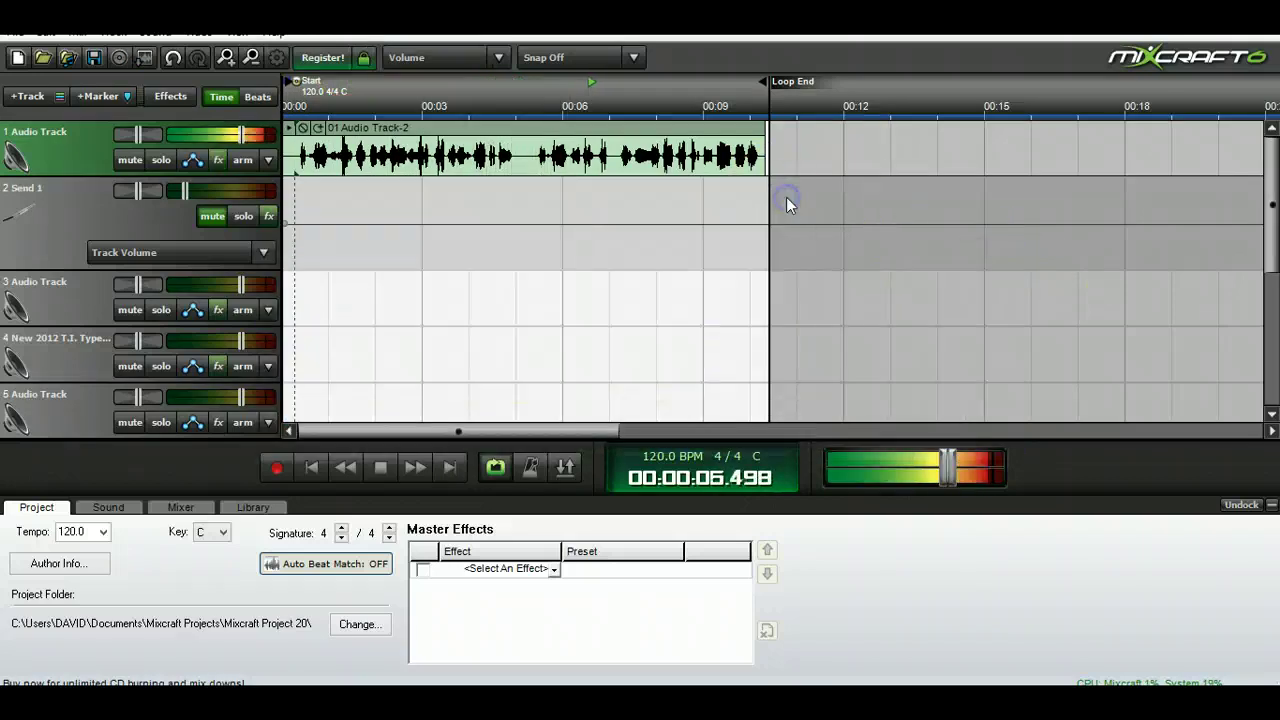
click(378, 475)
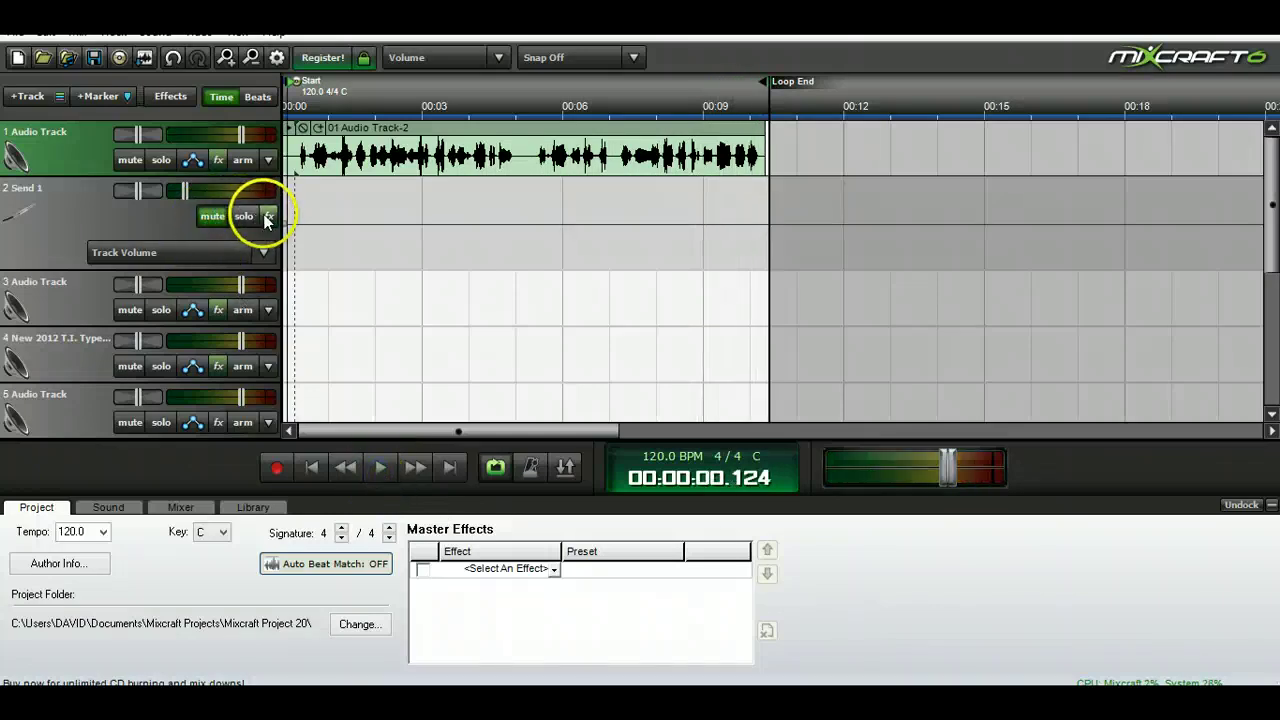
Open the effect list of the Send 1 track, move it clear of the vocal clip and unmute the track.
mouse_move(268, 220)
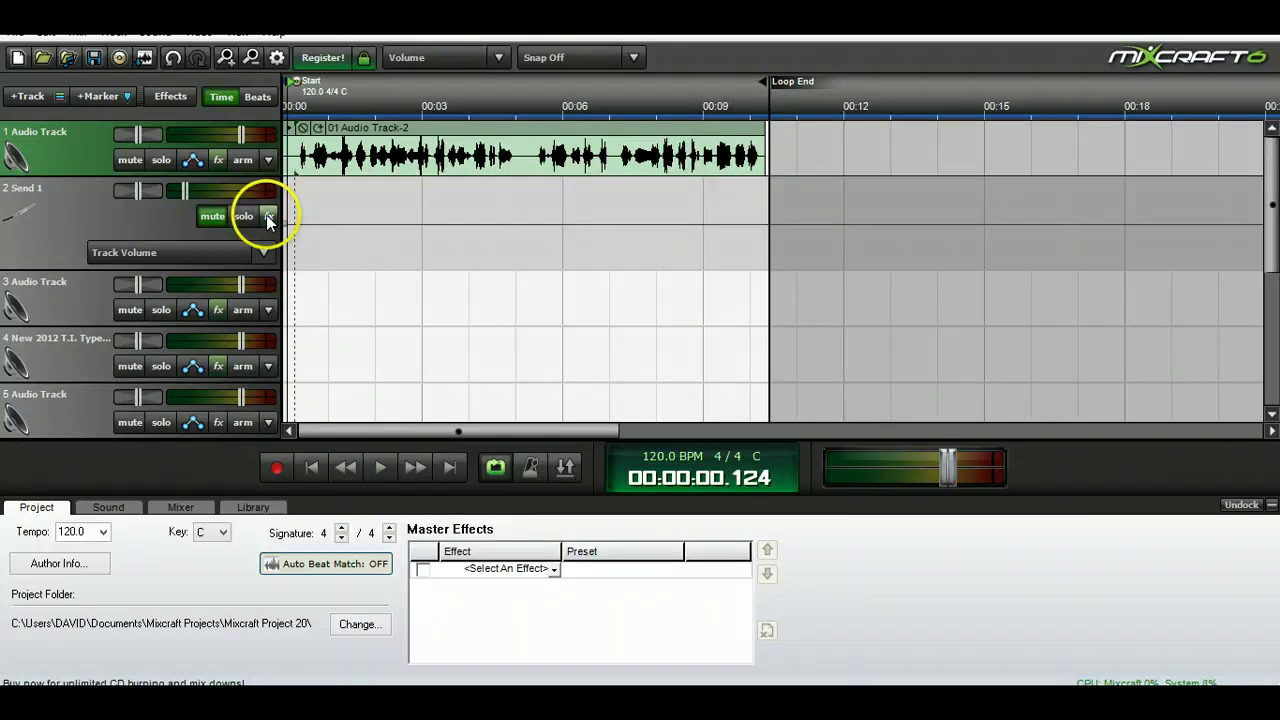
click(194, 165)
click(196, 168)
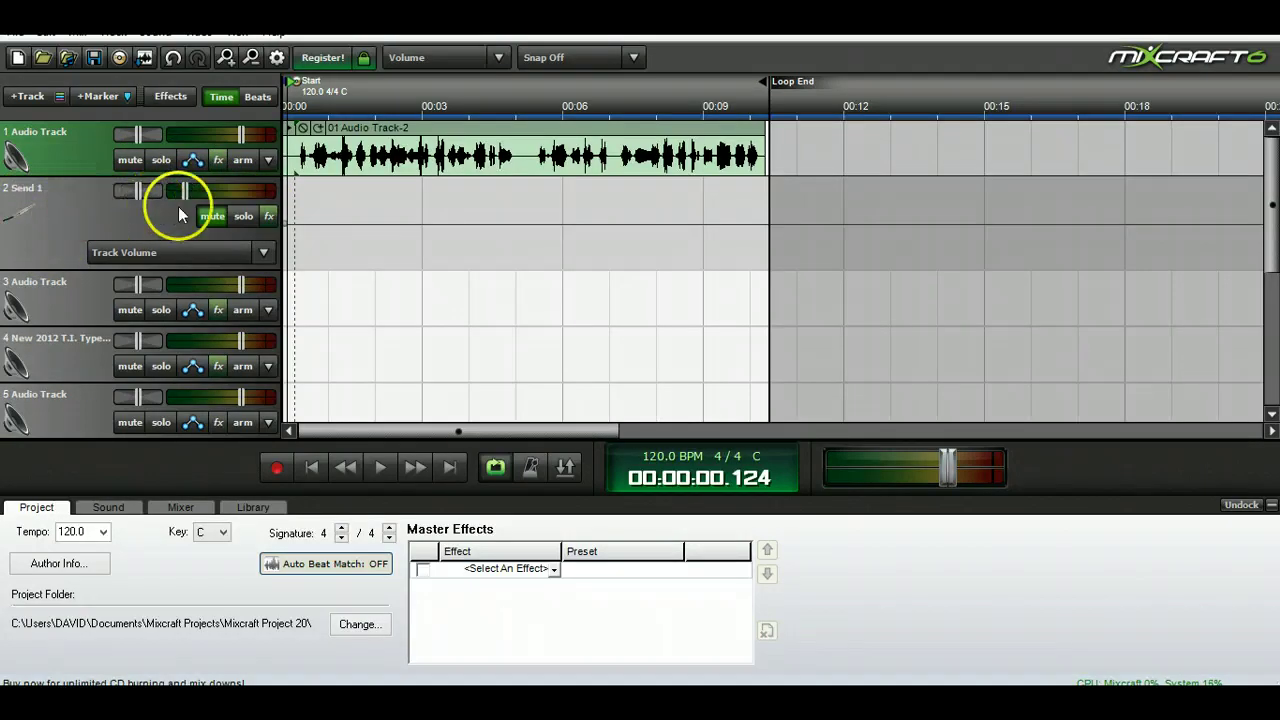
click(268, 217)
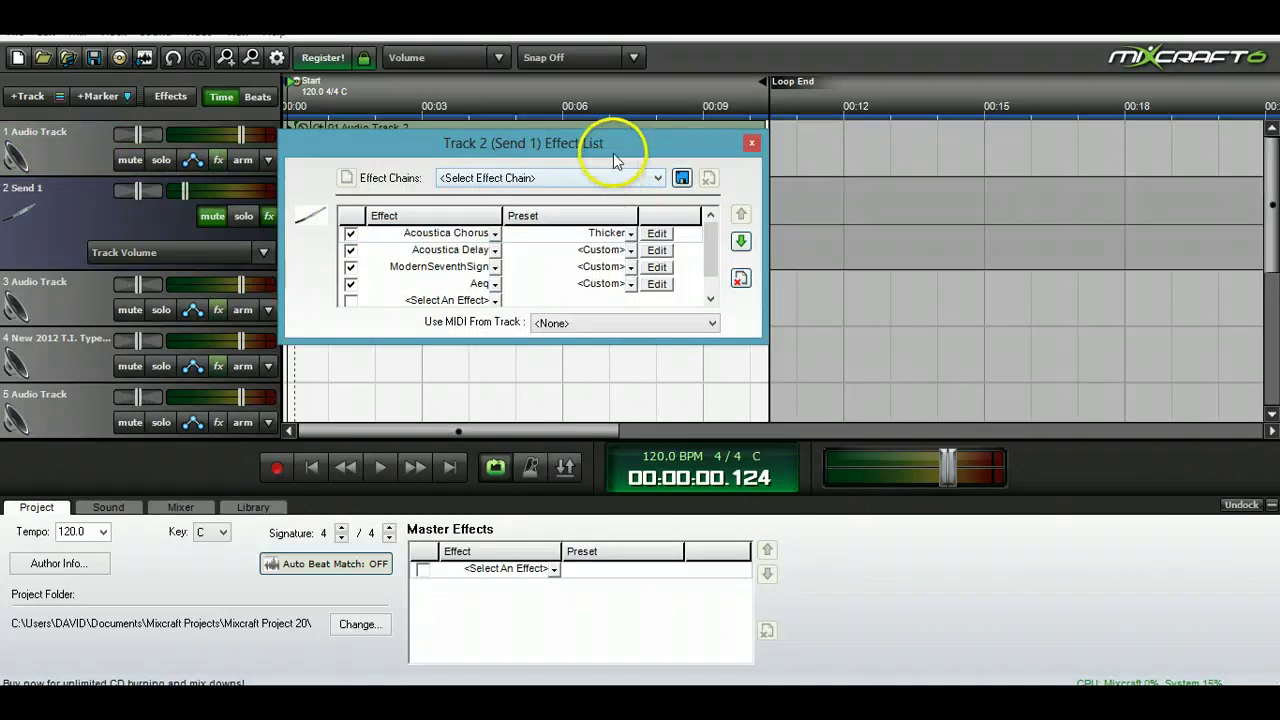
drag(614, 155, 590, 247)
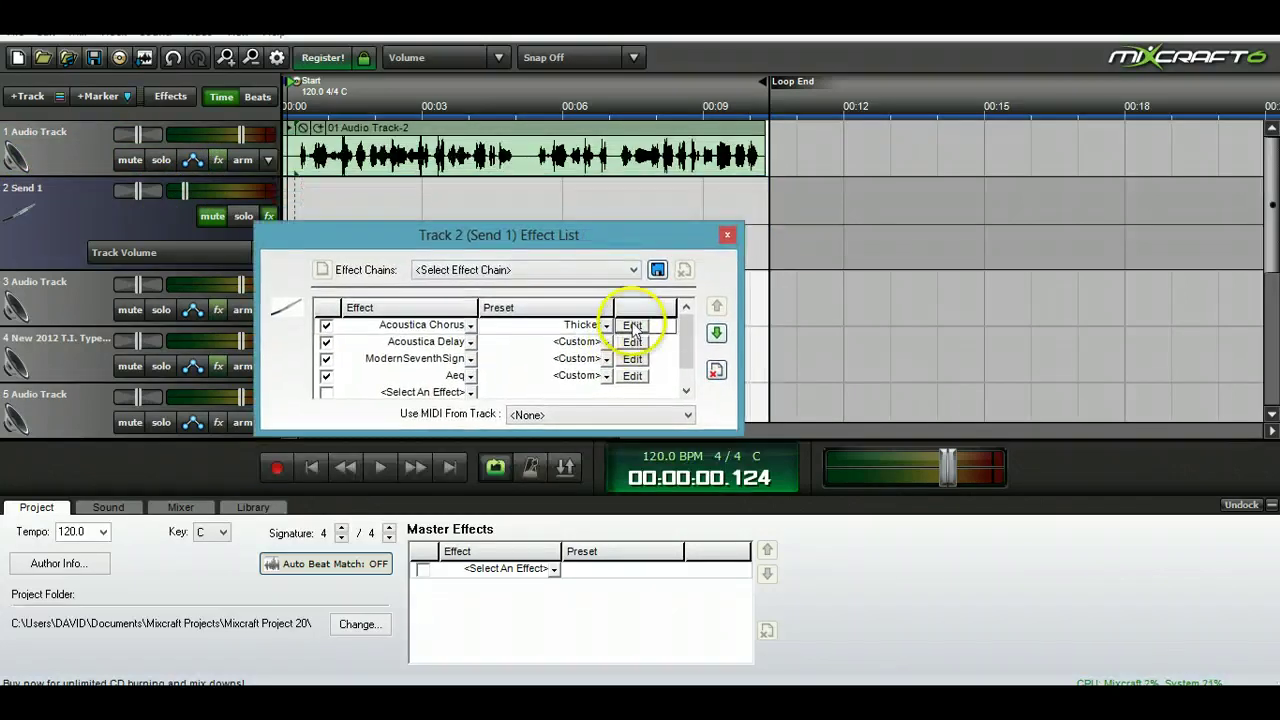
click(212, 222)
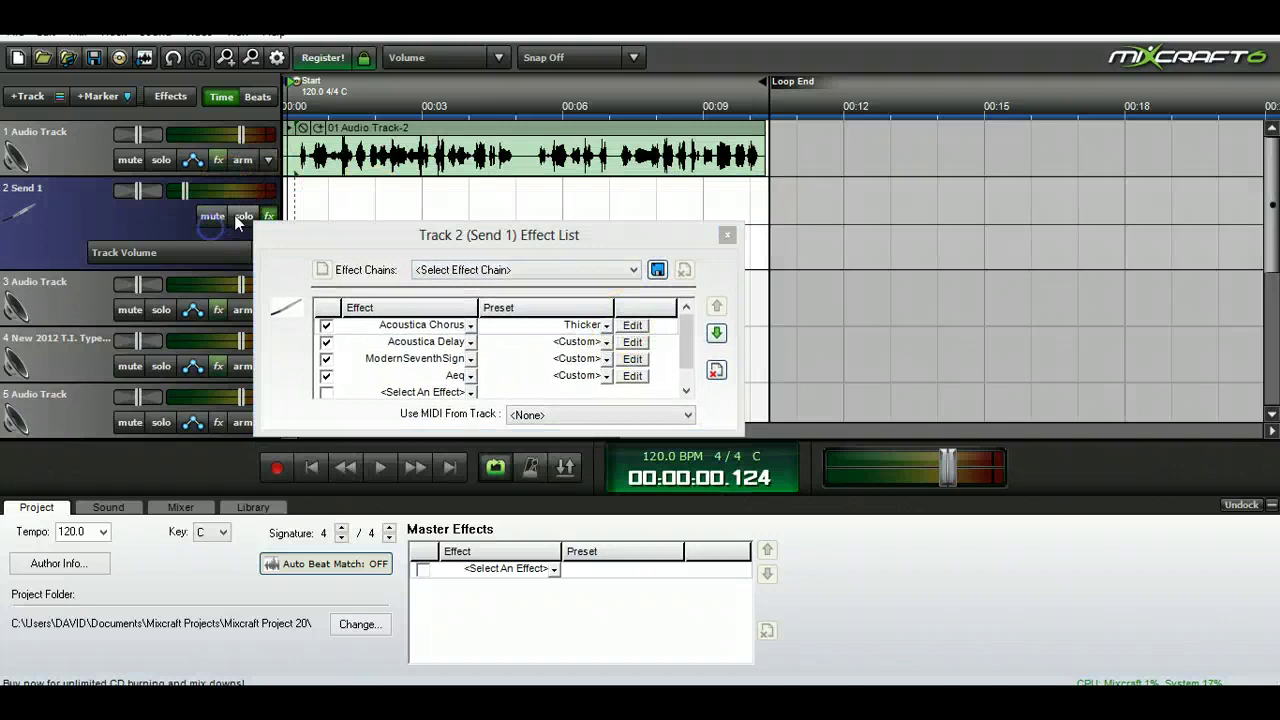
Review the Acoustica Chorus and Acoustica Delay settings on Send 1, closing each one after viewing.
click(632, 326)
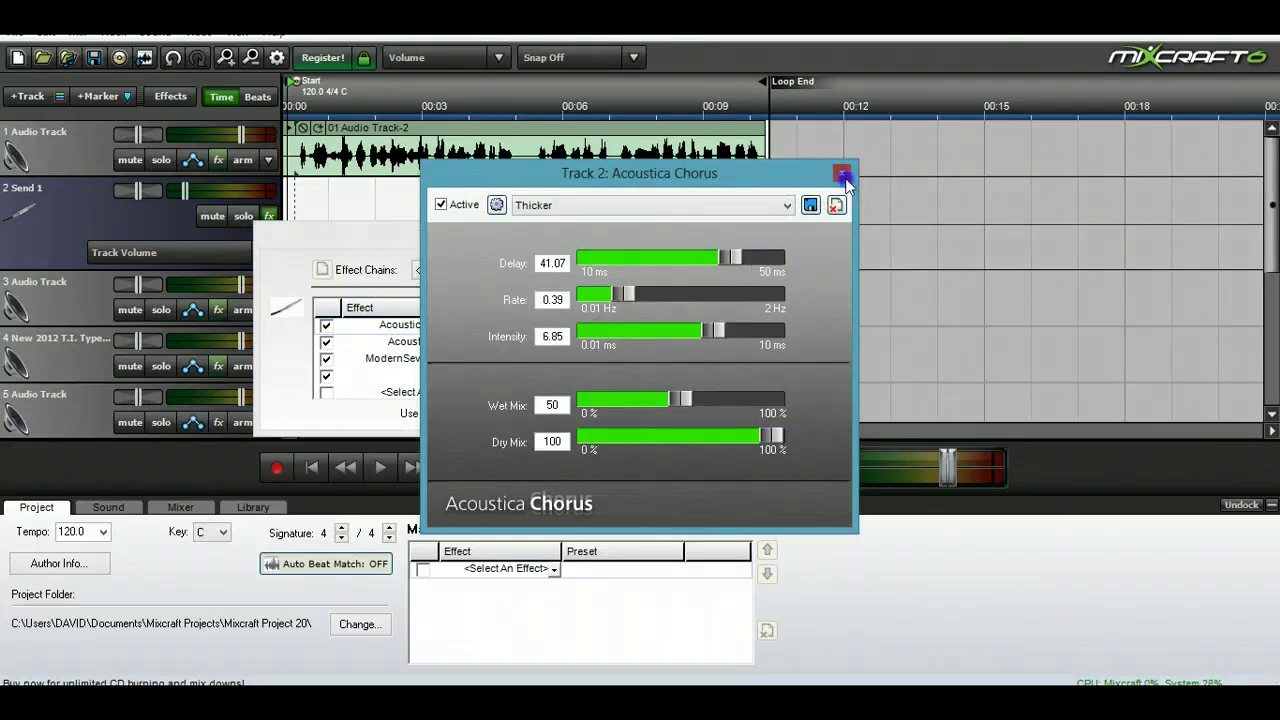
click(843, 175)
click(635, 343)
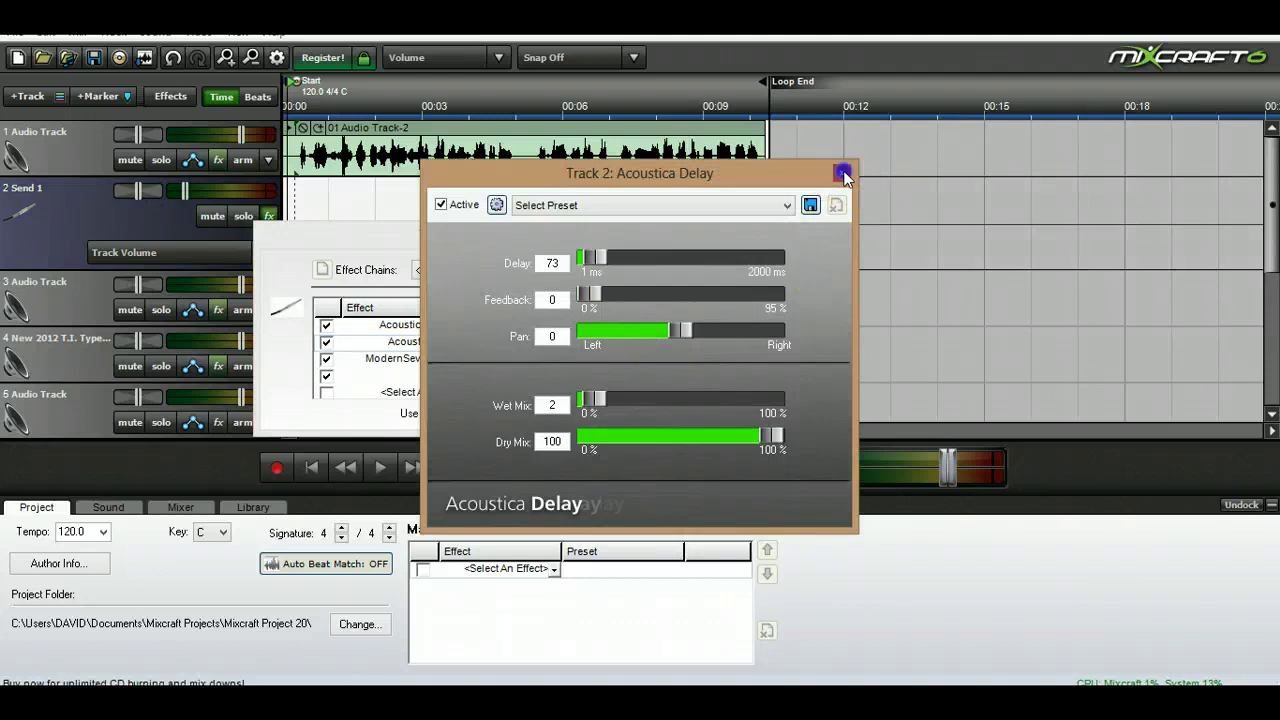
click(843, 175)
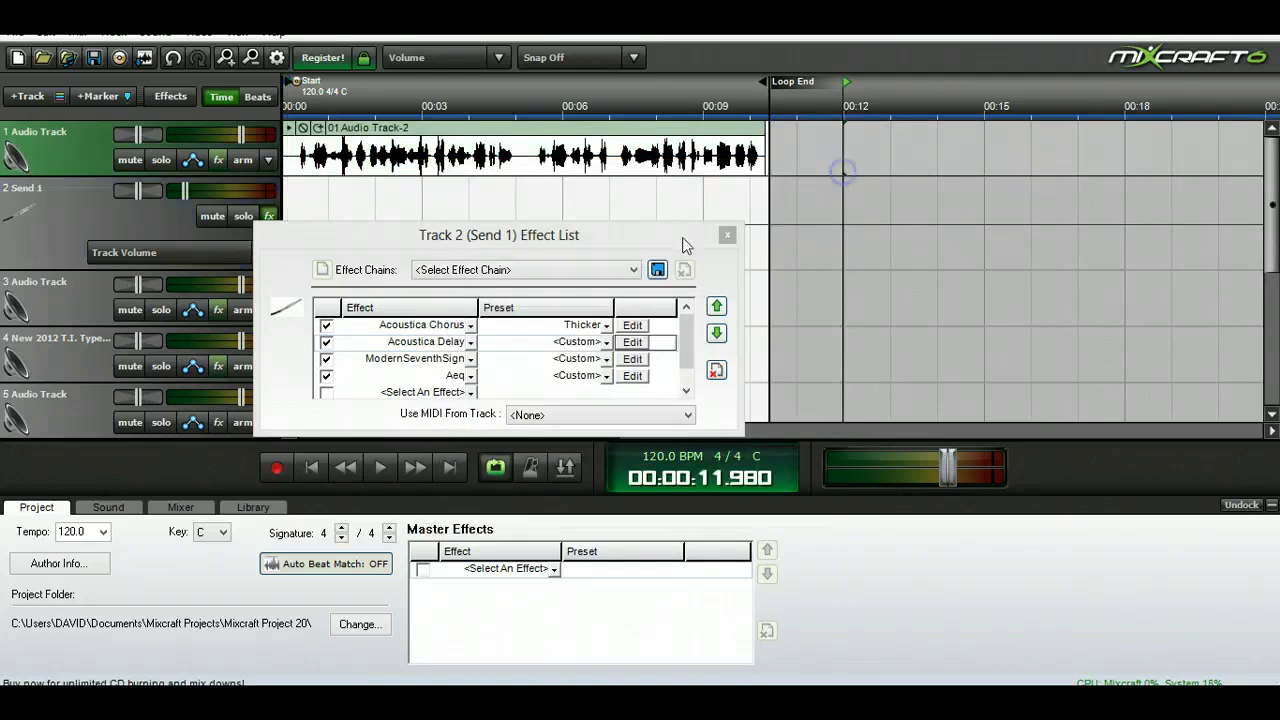
Review the ModernSeventhSign limiter and Aeq equalizer settings on Send 1, closing each one after viewing.
click(645, 361)
click(385, 372)
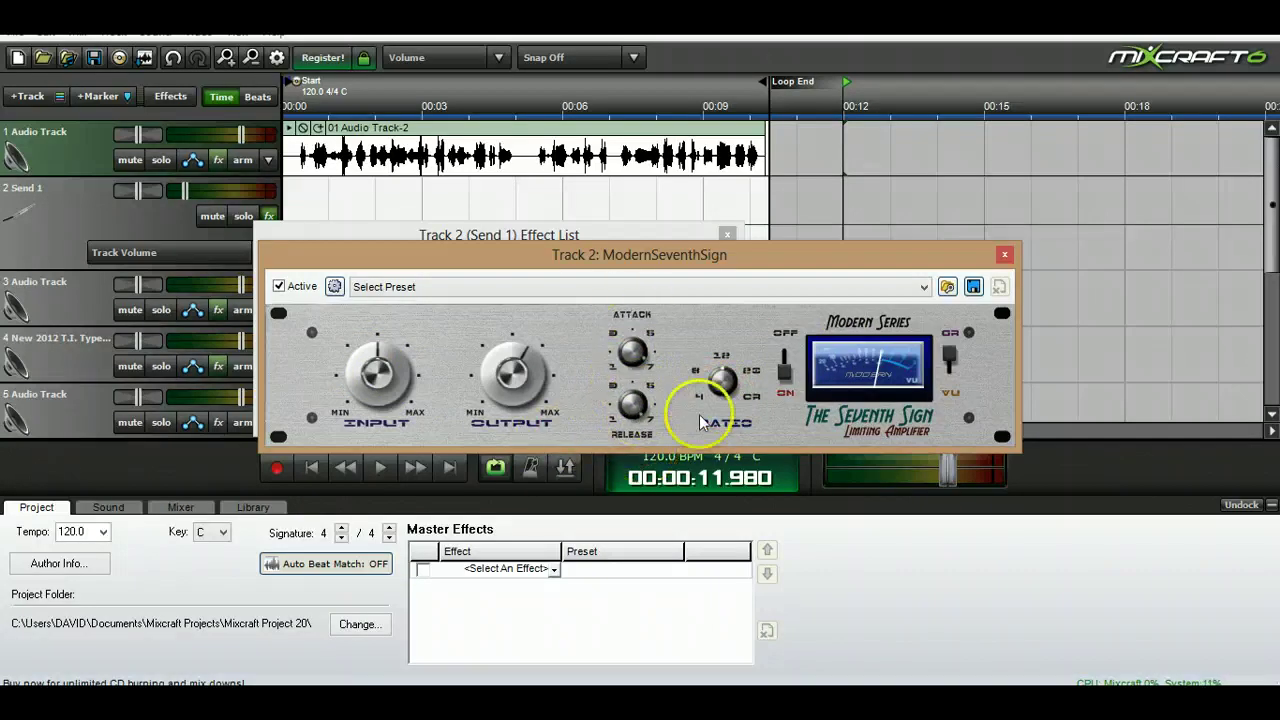
click(1004, 254)
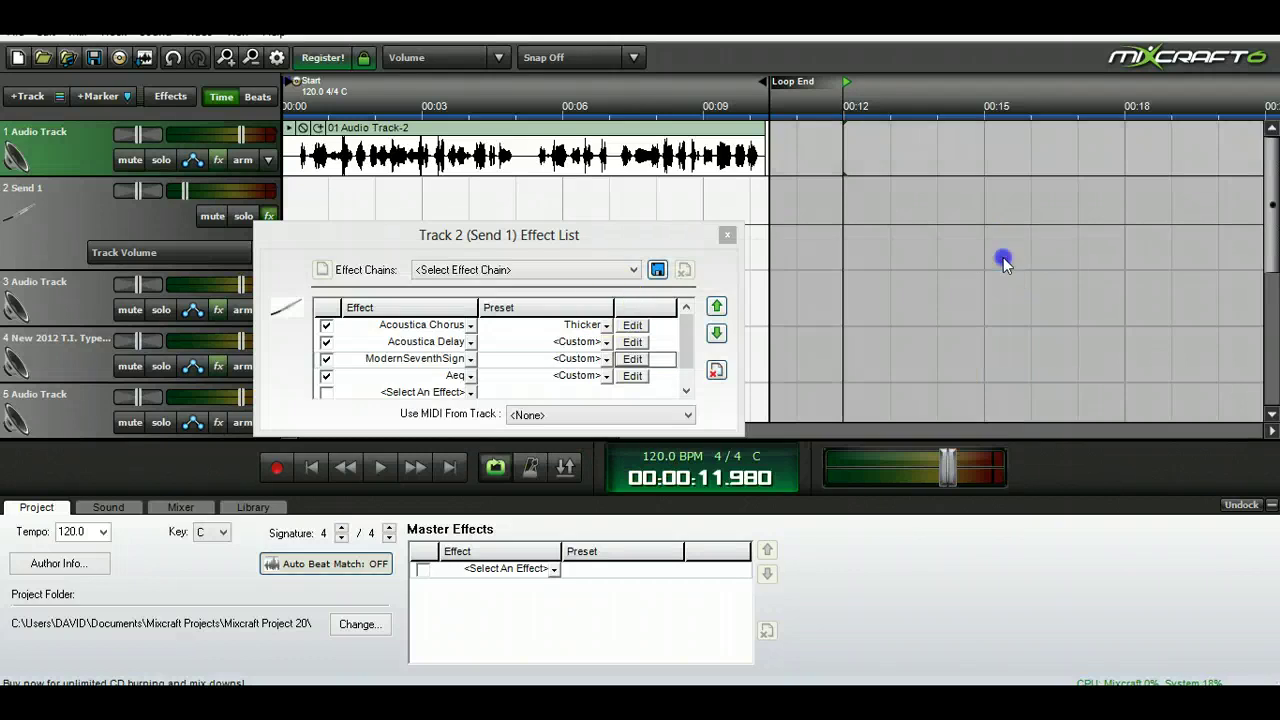
click(636, 376)
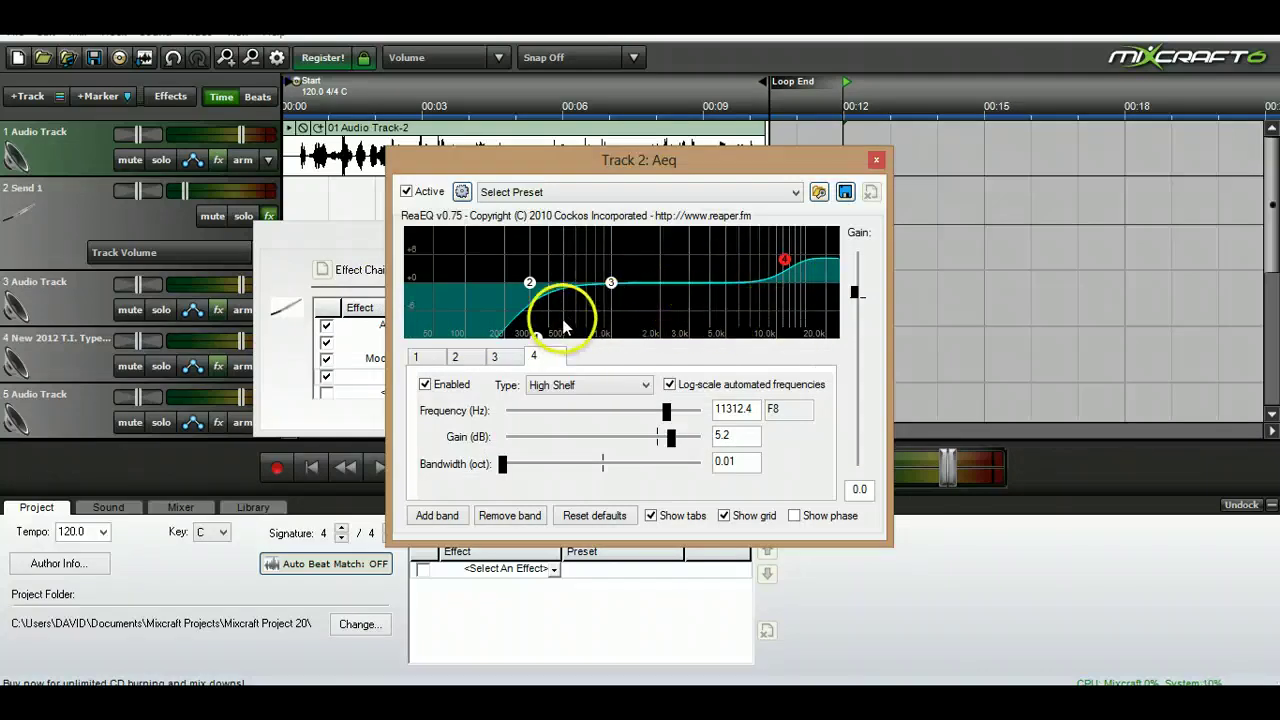
click(876, 160)
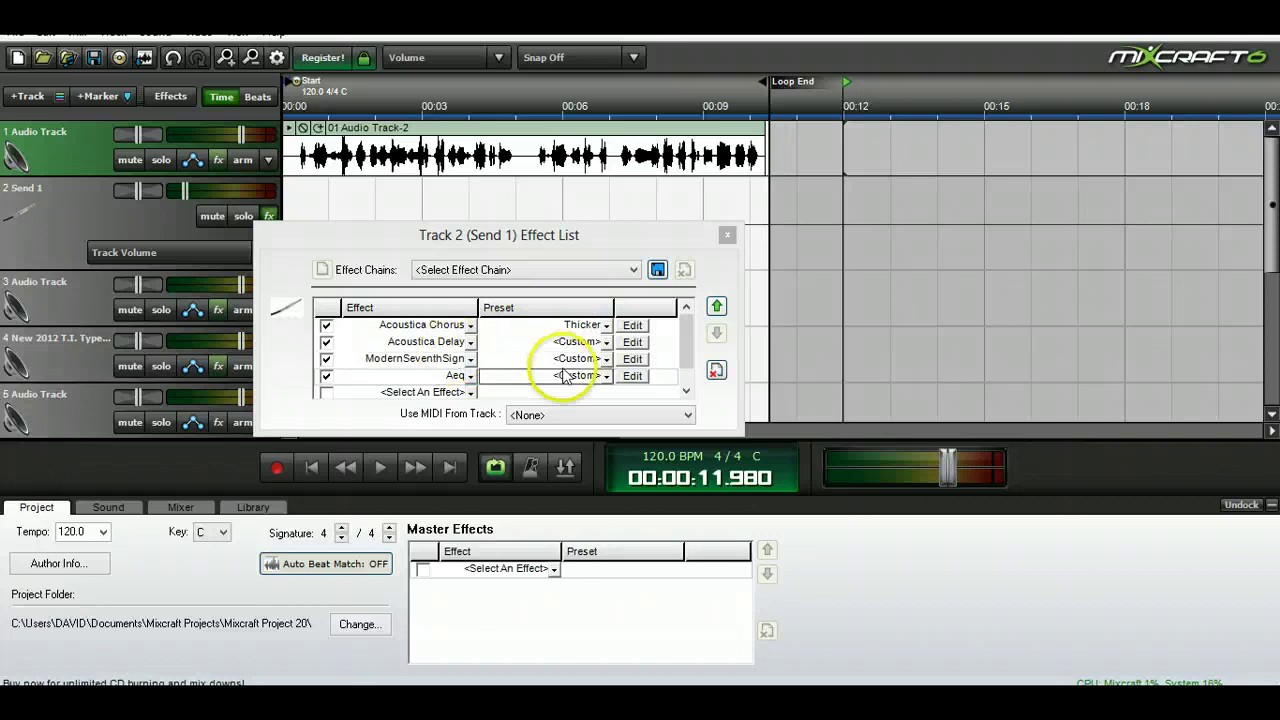
Move the Aeq equalizer to the first position in the Send 1 effect chain, ahead of Acoustica Chorus.
click(660, 376)
click(716, 307)
click(716, 307)
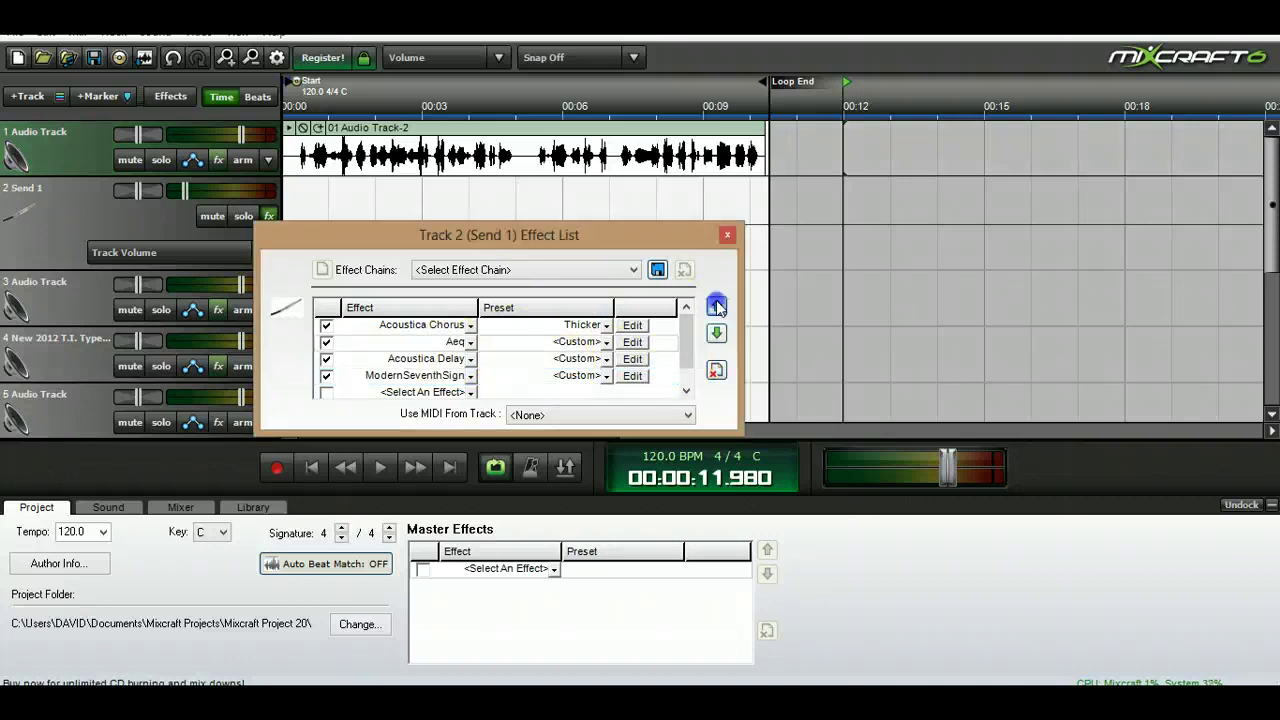
click(716, 307)
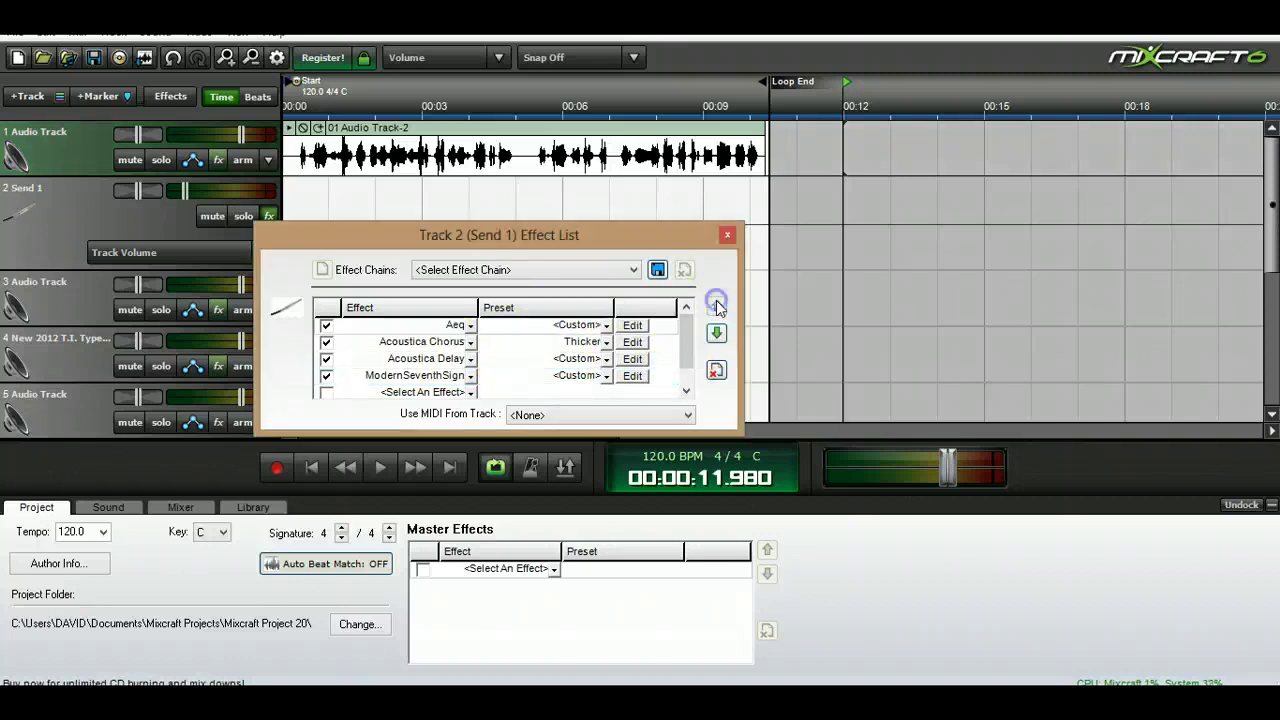
Play the vocal from the start, compare it with Send 1 muted and unmuted, leave it unmuted and close its effect list.
click(313, 468)
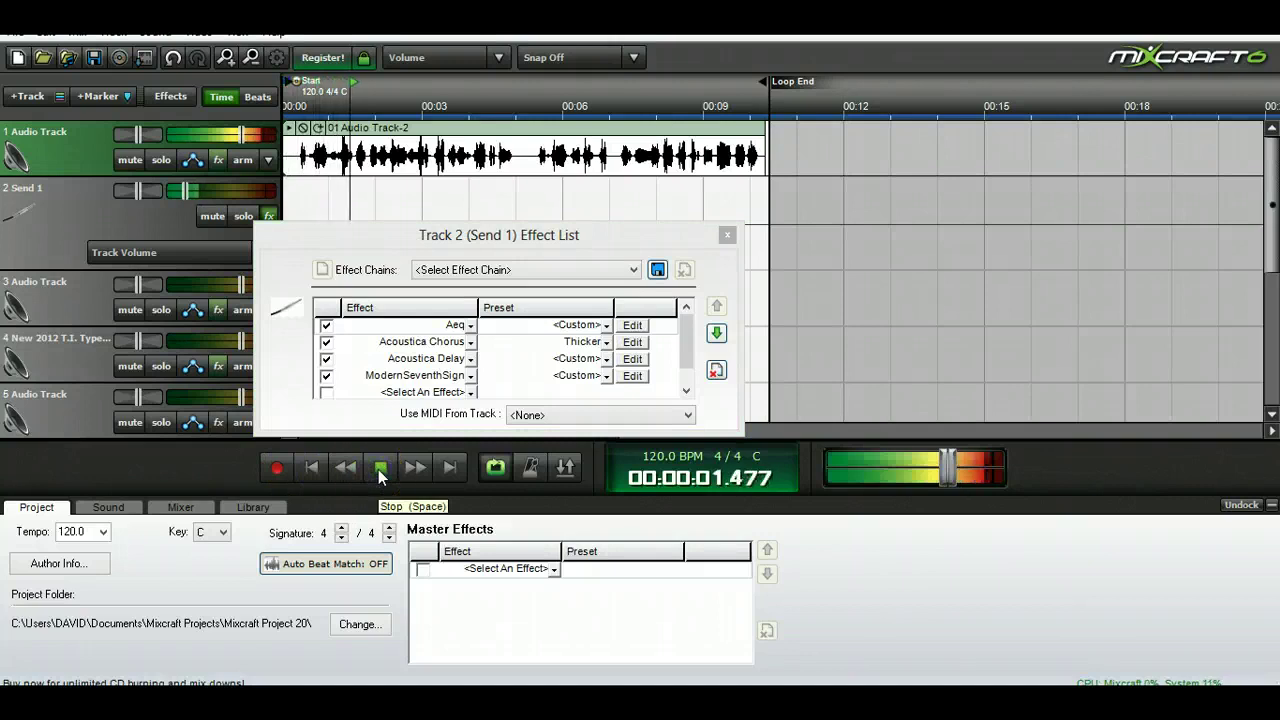
click(200, 193)
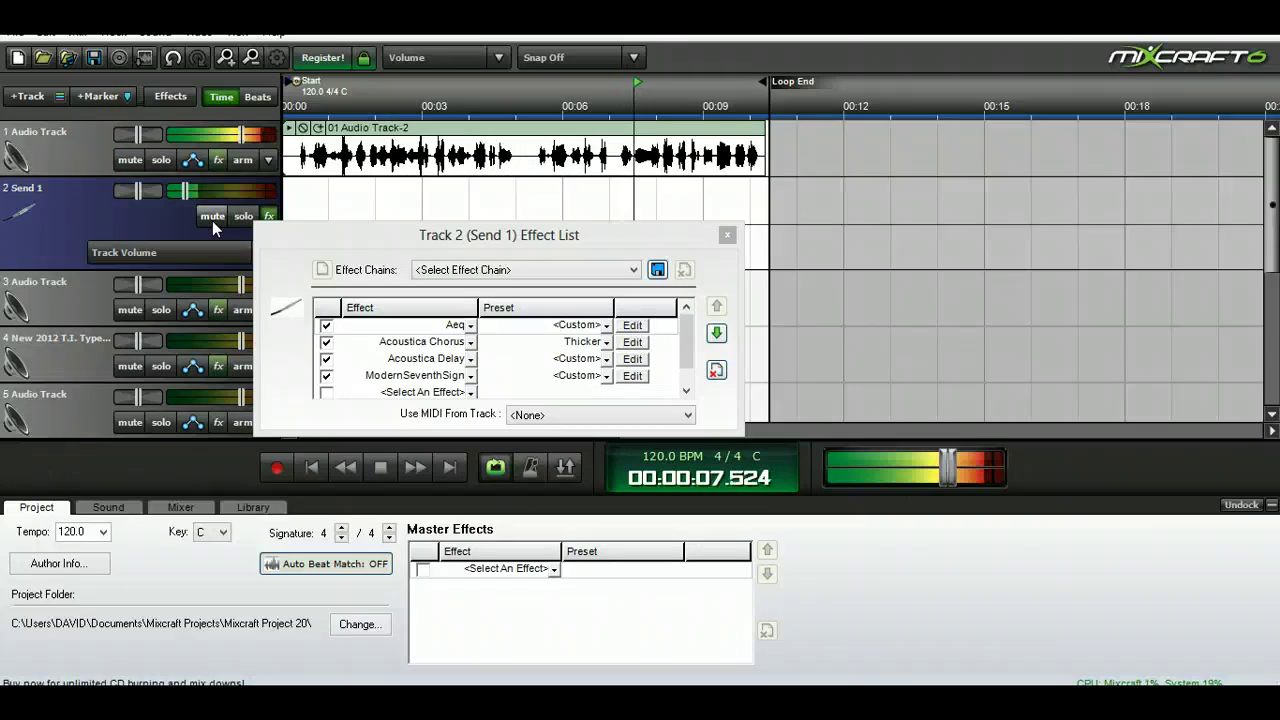
click(212, 222)
click(212, 220)
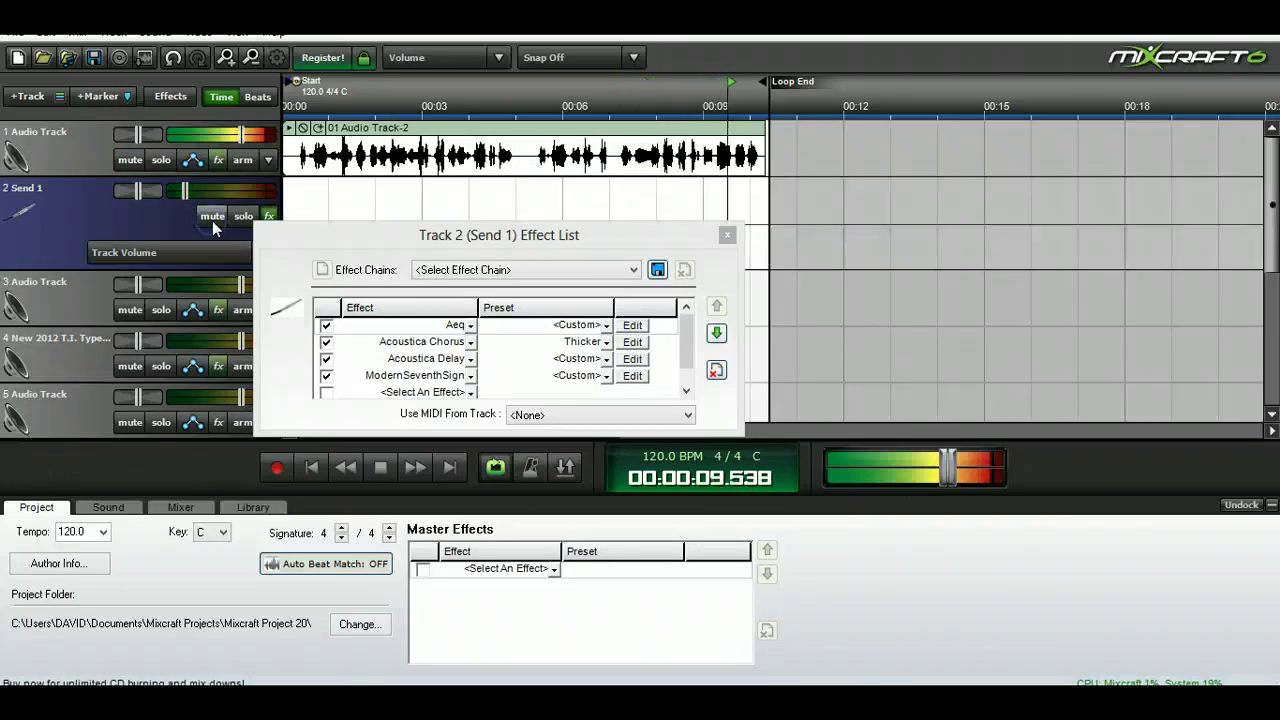
key(space)
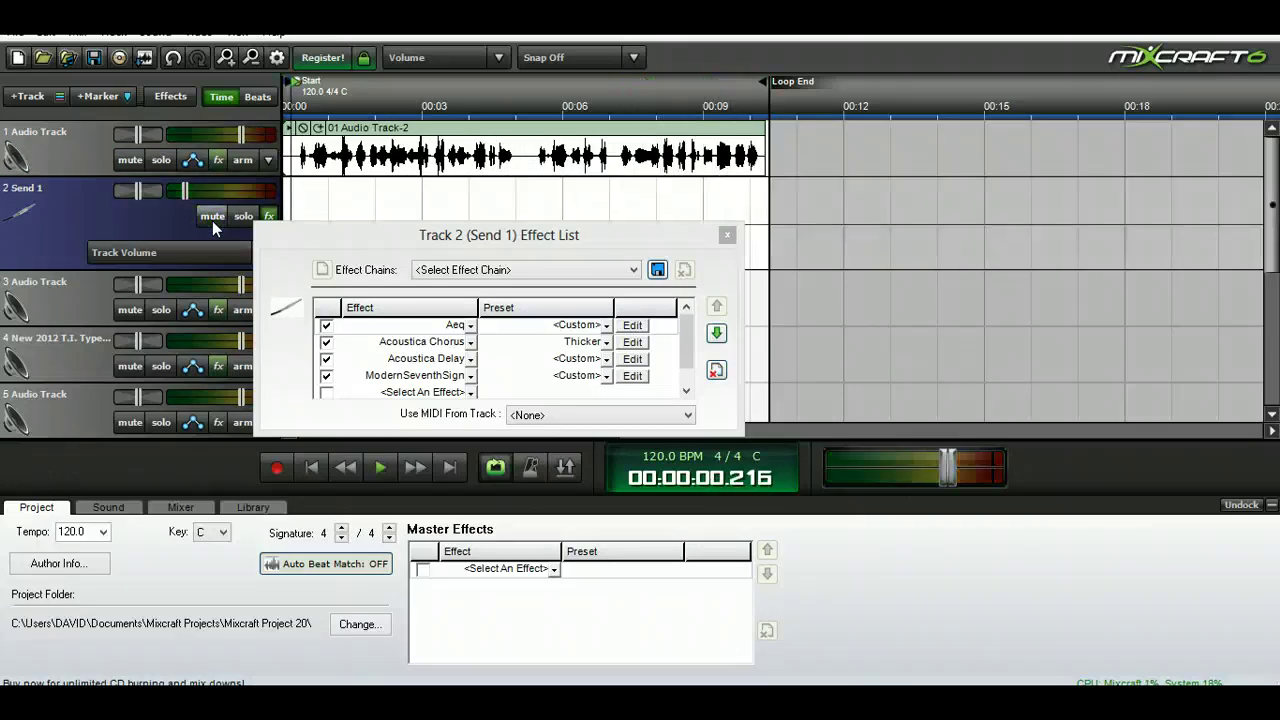
click(727, 234)
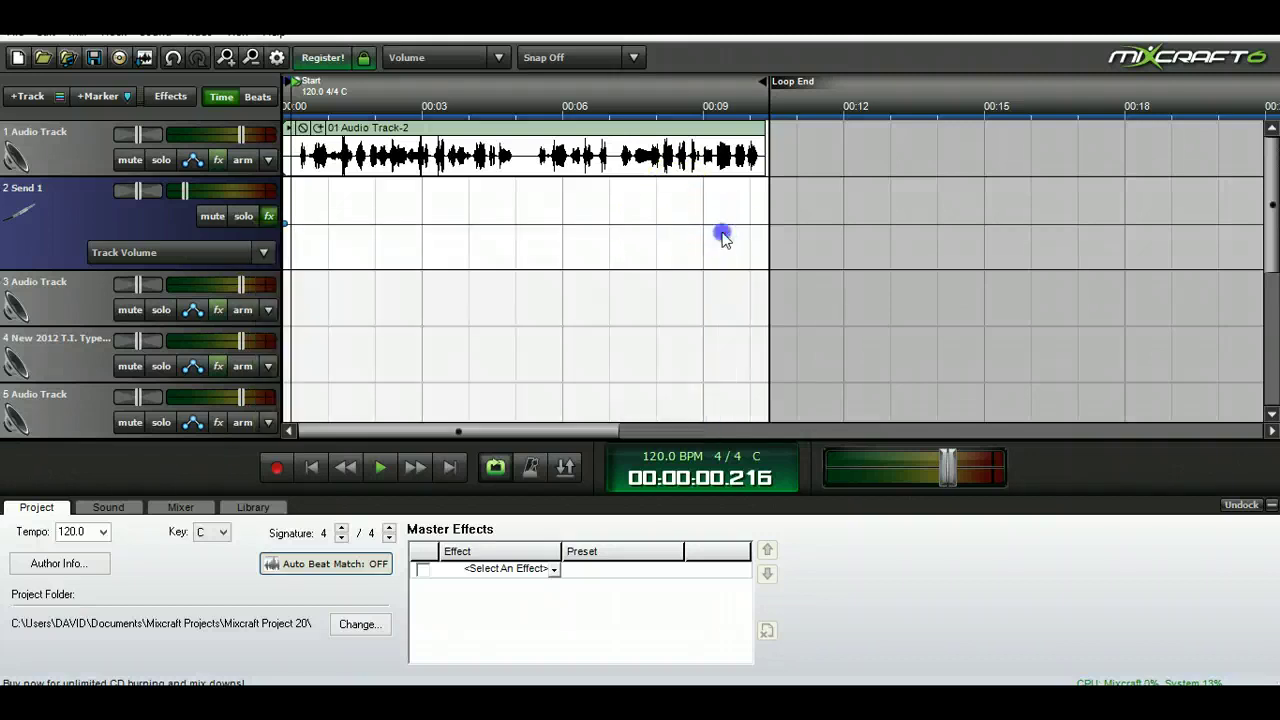